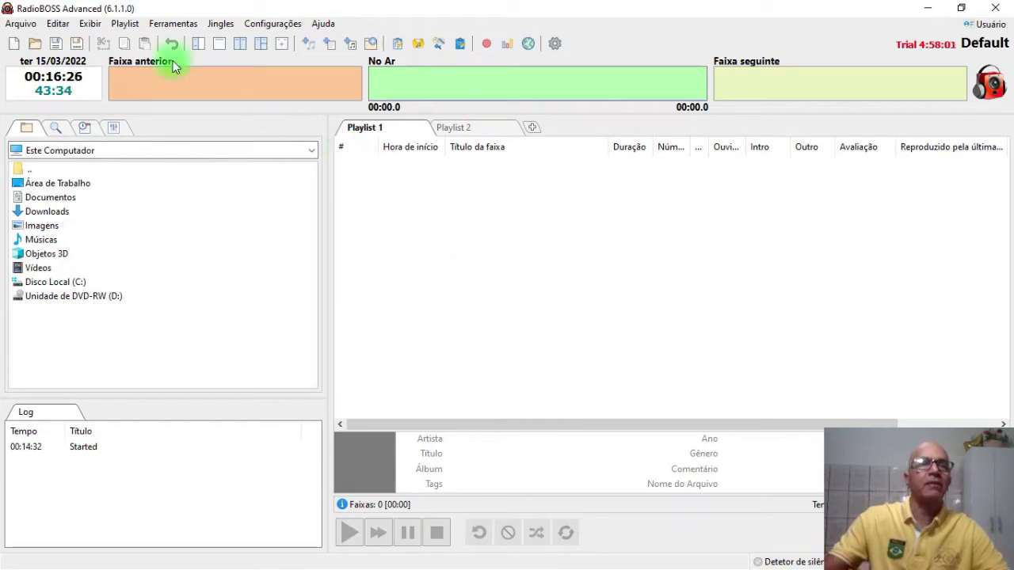
Show the scheduler, and in File Explorer open the folder C:\ARQUIVO MEMORIA\FLASH RAP 2\RAPID HITS 02.
left_click(84, 128)
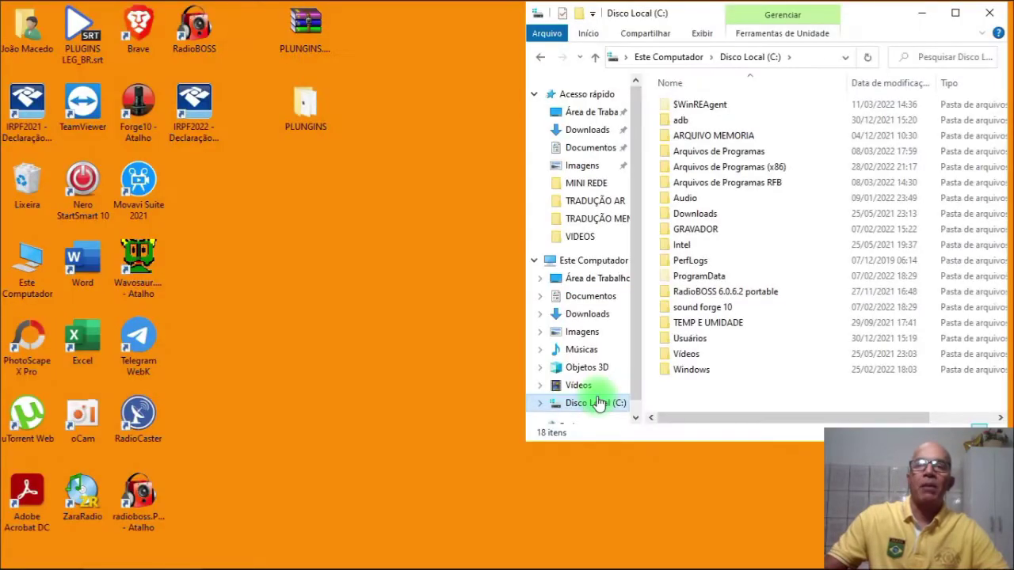
double_click(717, 134)
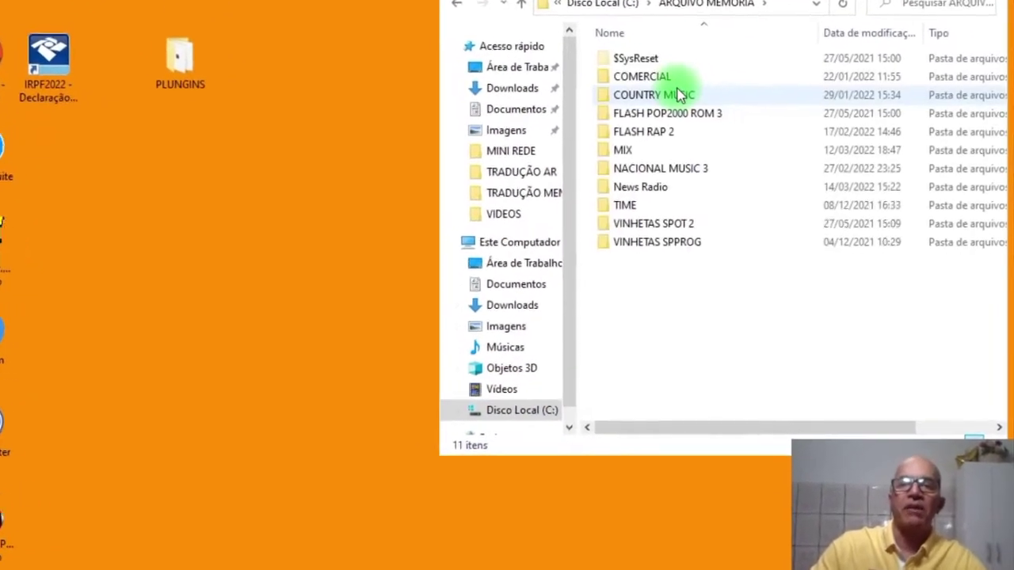
double_click(645, 130)
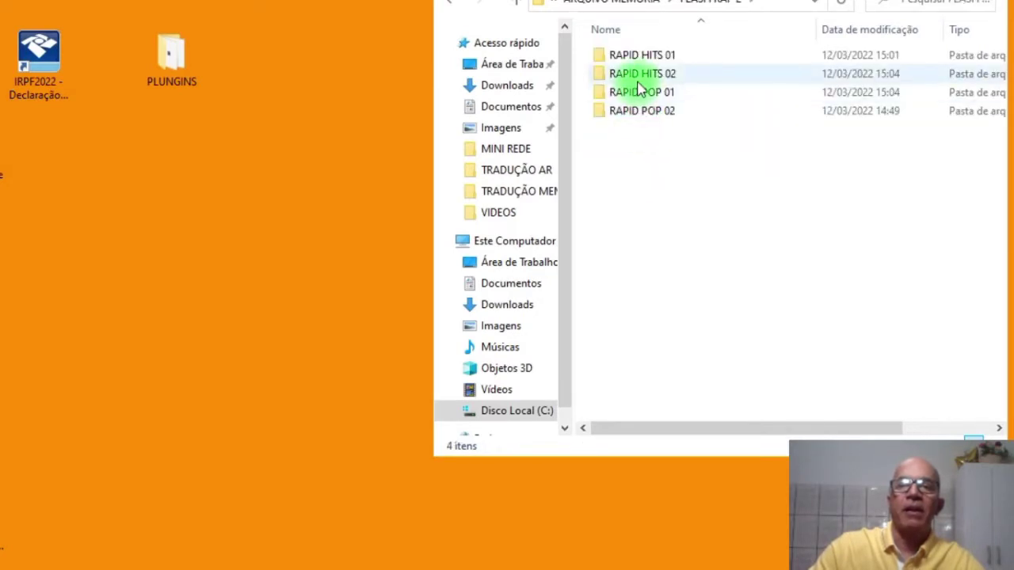
left_click(656, 57)
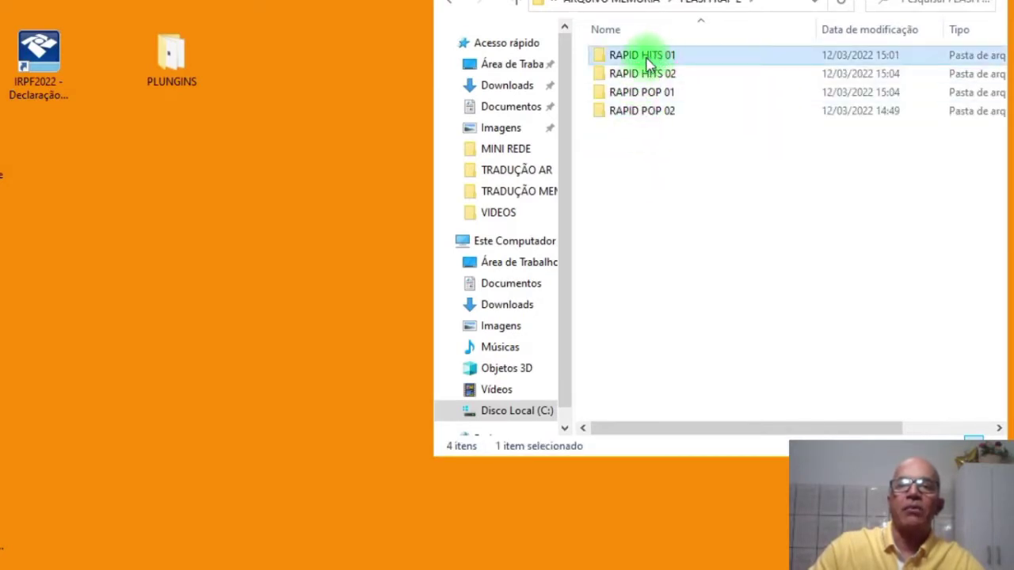
double_click(657, 73)
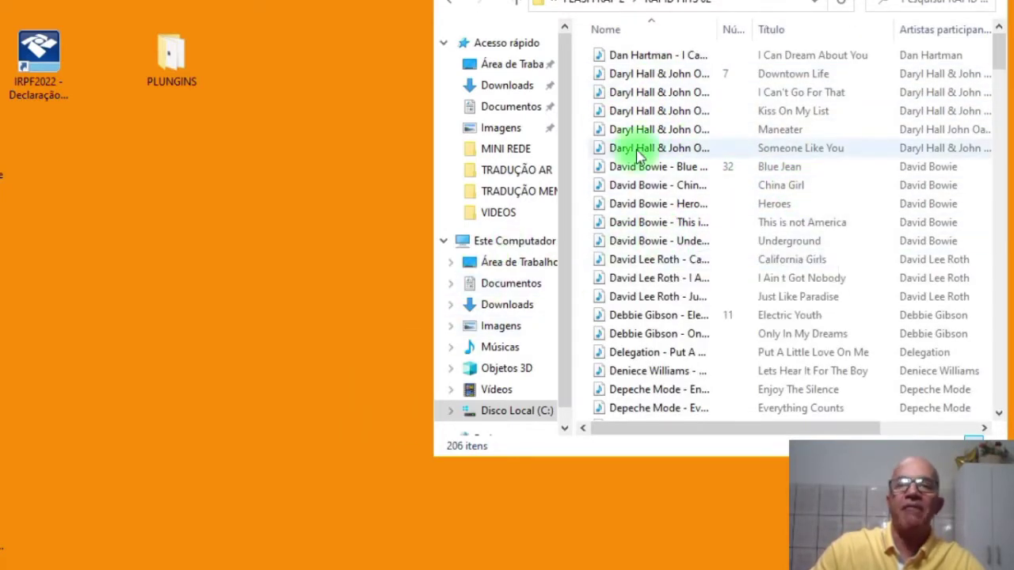
Add all the songs of the RAPID HITS 02 folder to Playlist 1 and minimize the File Explorer window.
left_click(655, 56)
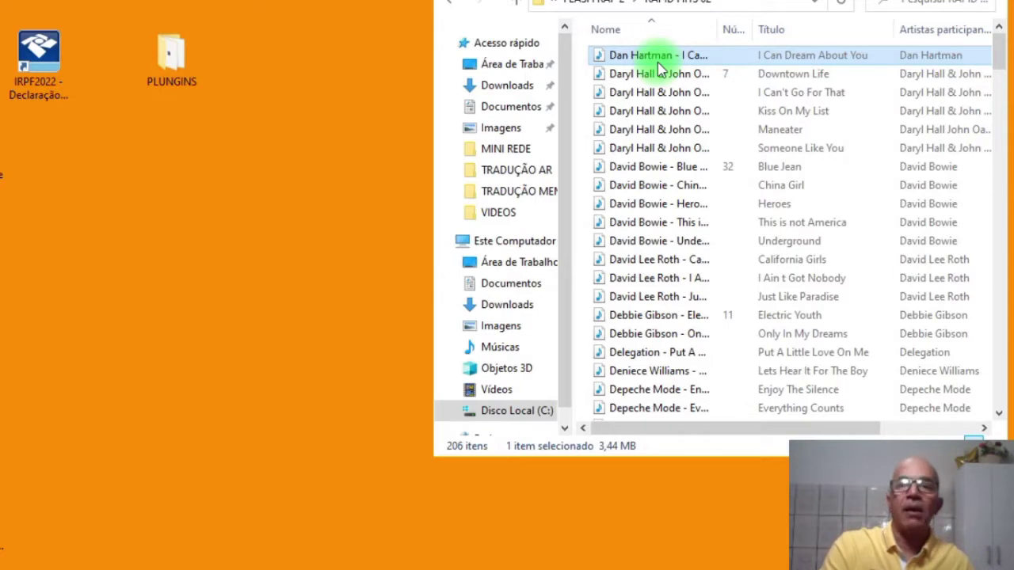
key("ctrl+a")
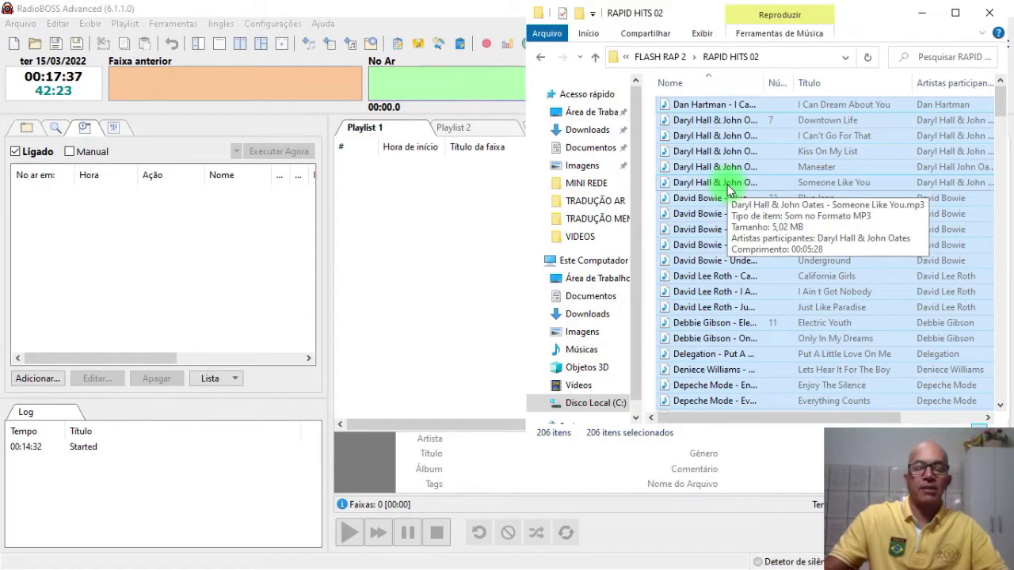
left_click_drag(727, 190, 376, 268)
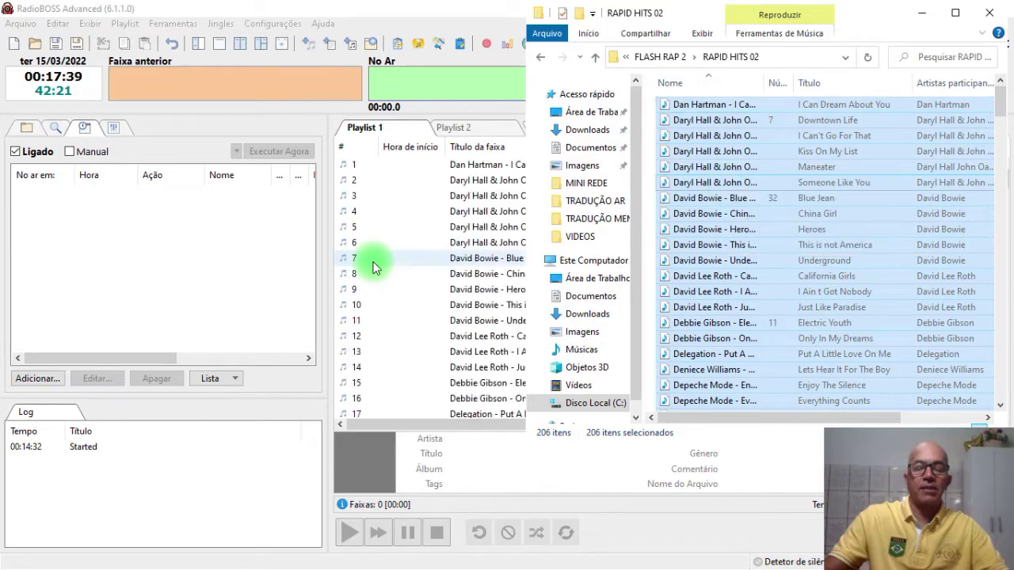
left_click(921, 14)
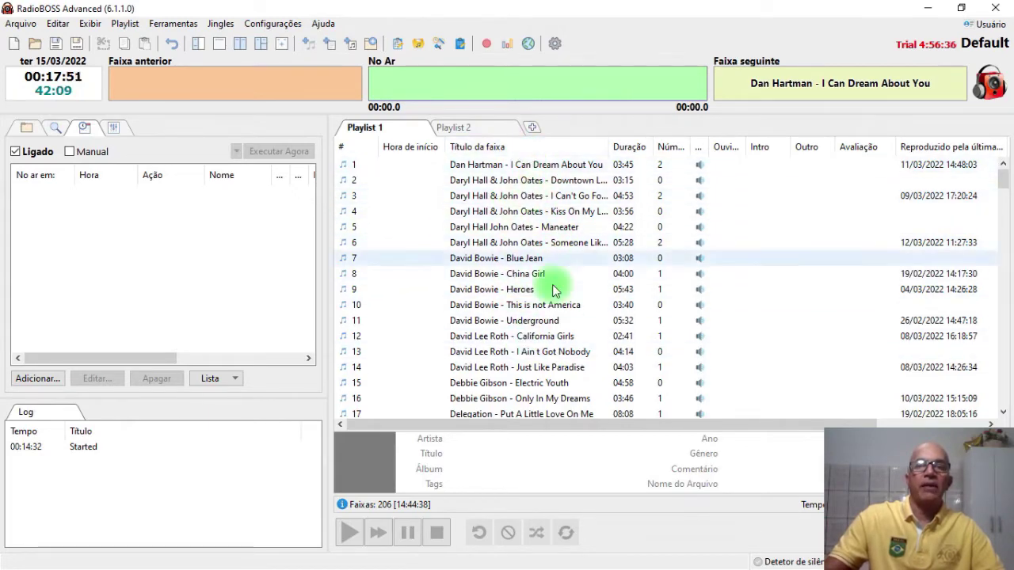
Look through the tracks loaded in Playlist 1 and shuffle them with the Aleatório command.
scroll(1000, 340, "down", 20)
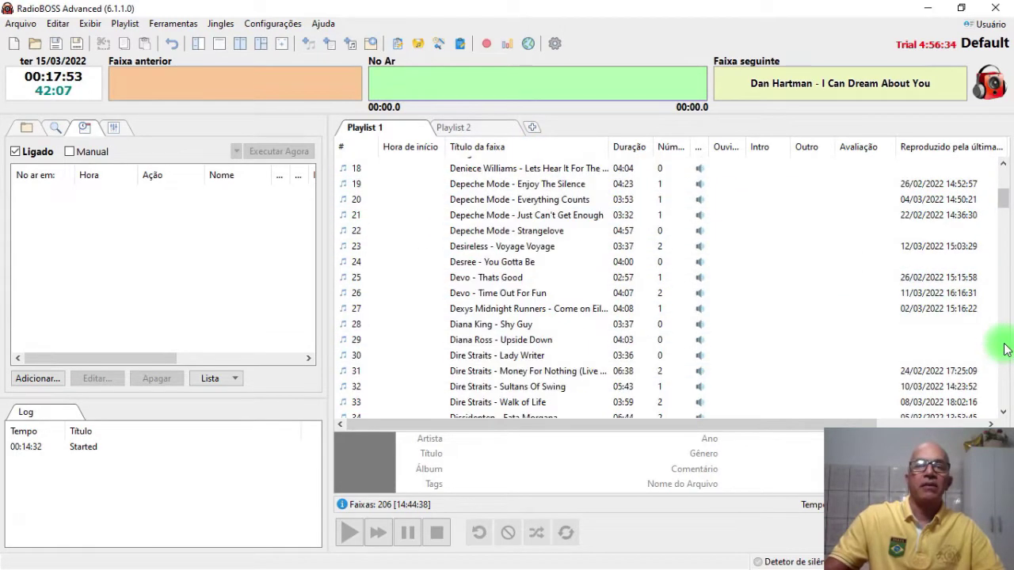
left_click_drag(1004, 348, 1005, 349)
left_click(1004, 362)
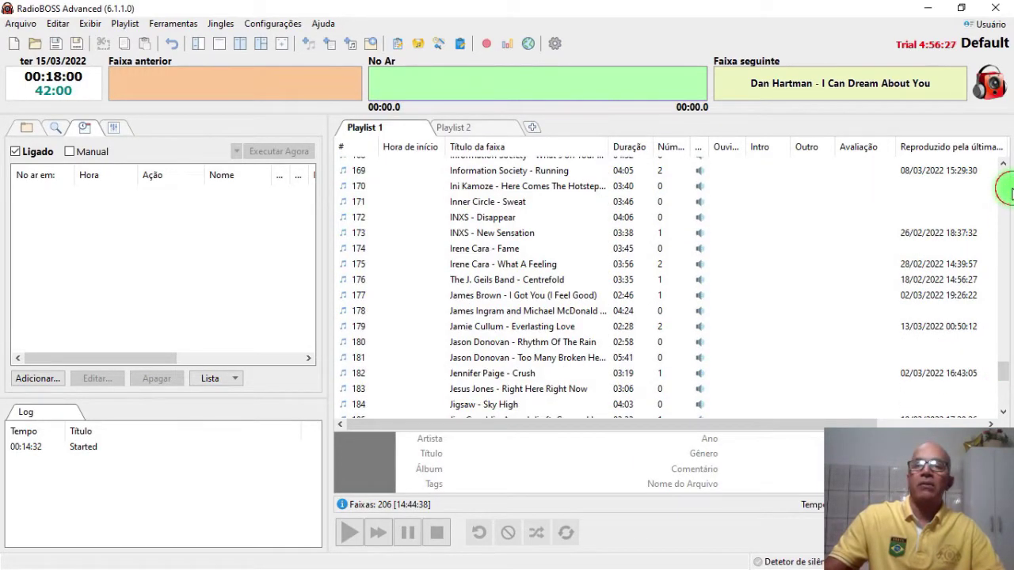
left_click_drag(1005, 187, 1005, 180)
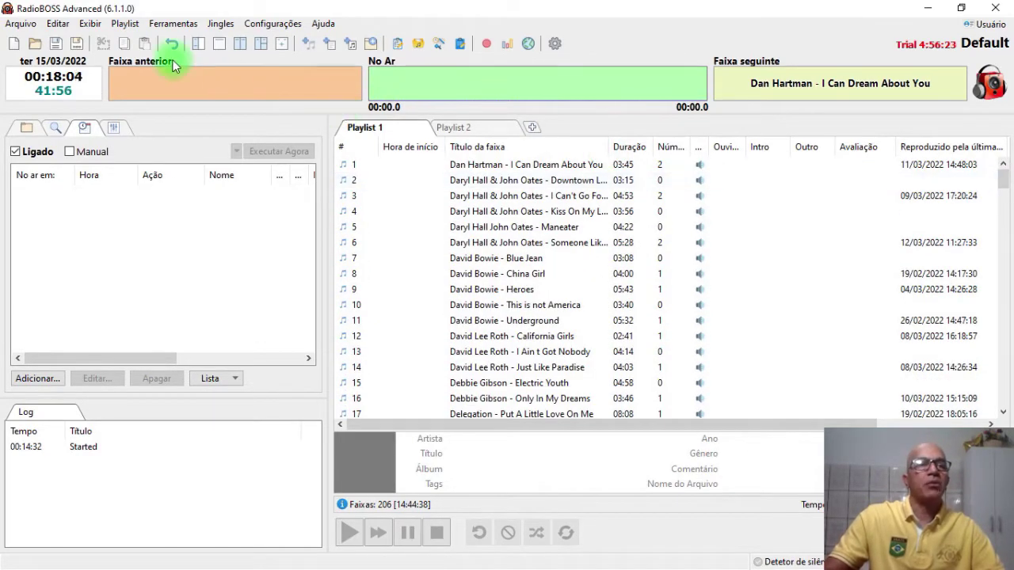
left_click(84, 22)
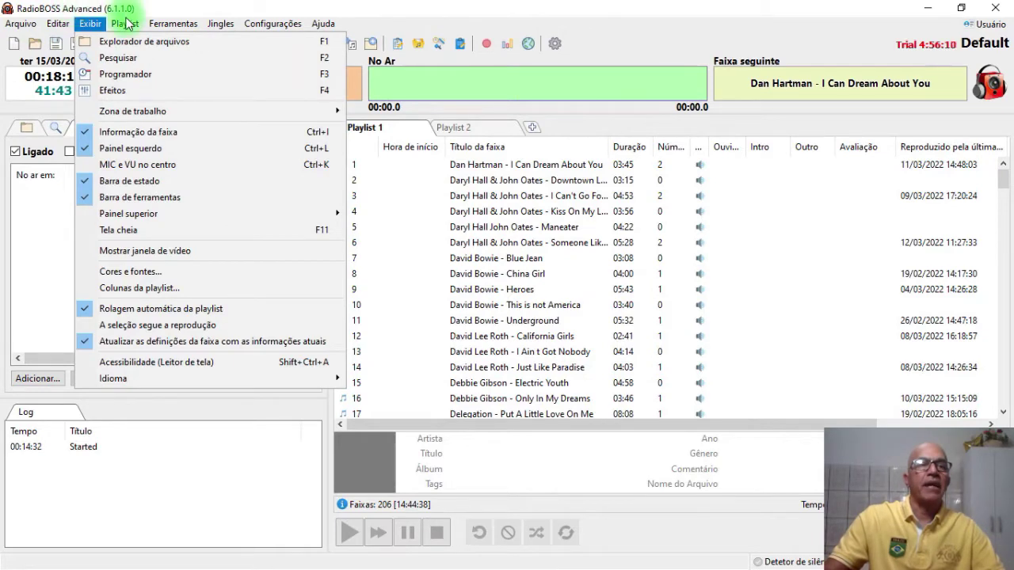
mouse_move(125, 24)
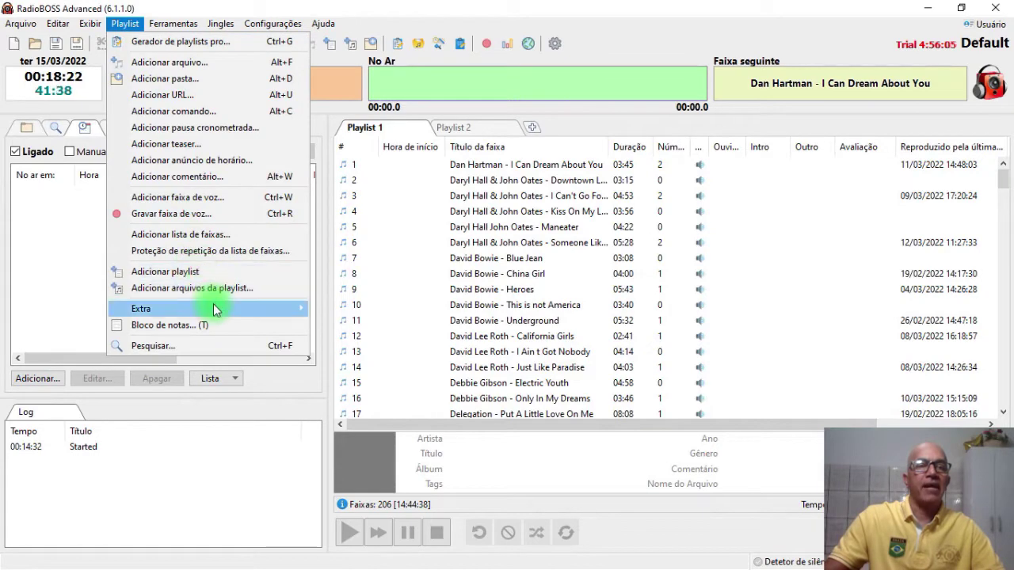
mouse_move(213, 304)
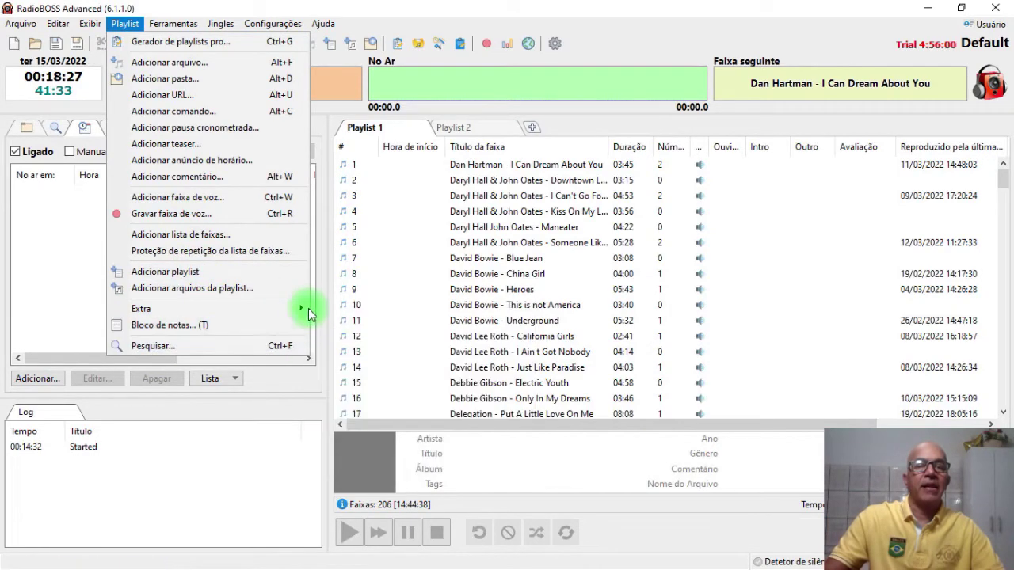
mouse_move(306, 305)
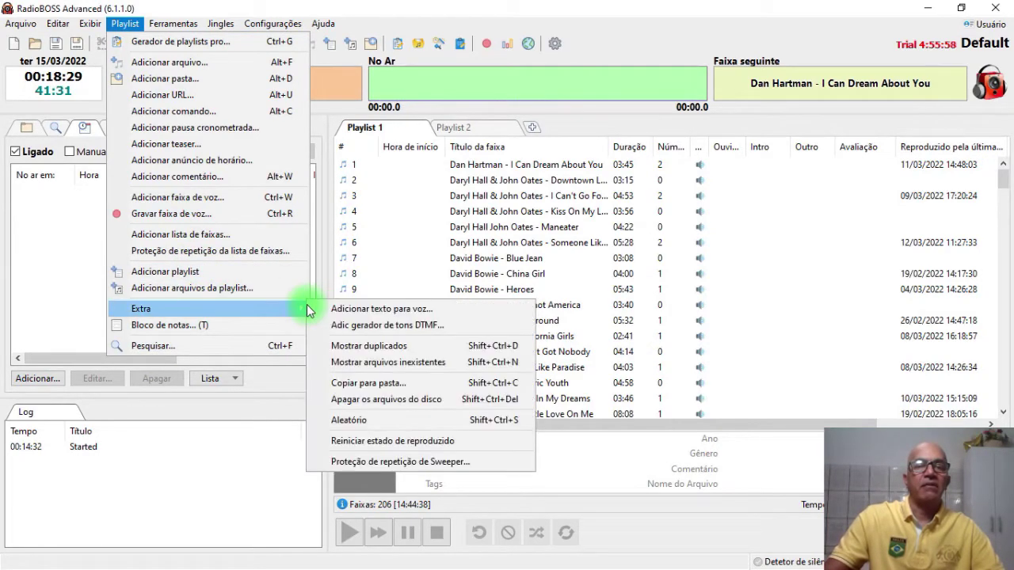
left_click(364, 421)
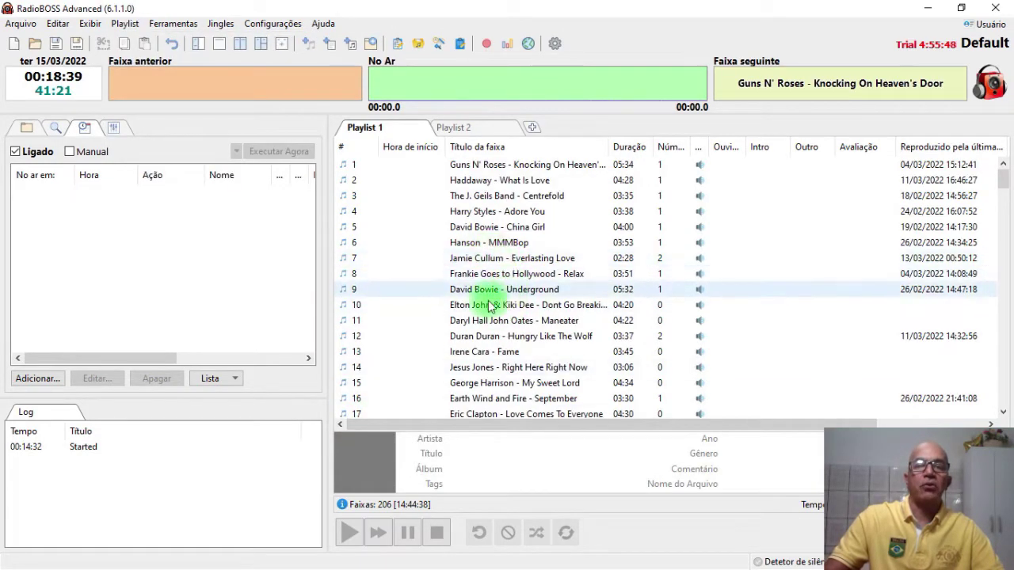
Reshuffle the tracks of Playlist 1 several more times into a new random order.
left_click(437, 261)
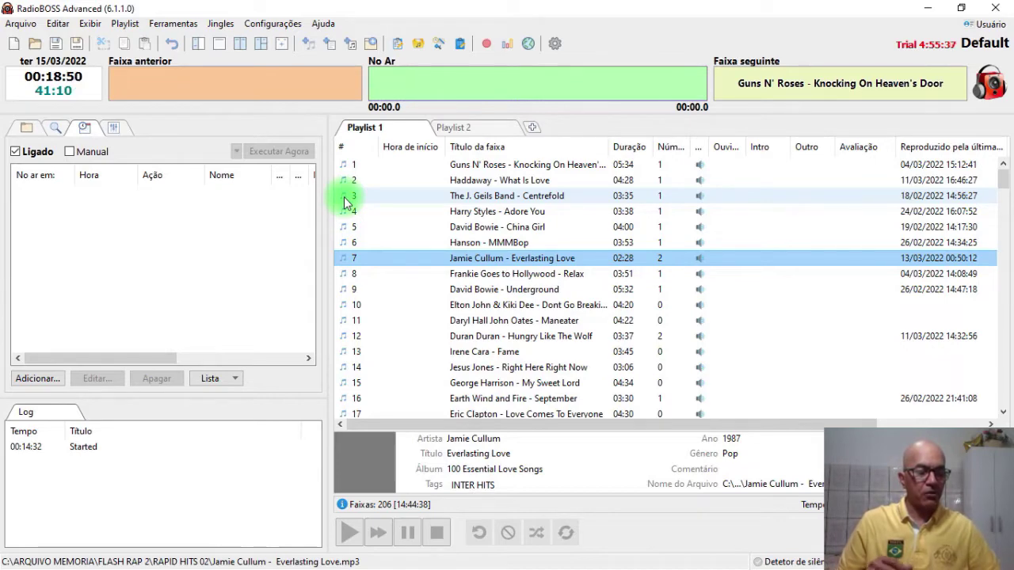
key("ctrl+shift+s")
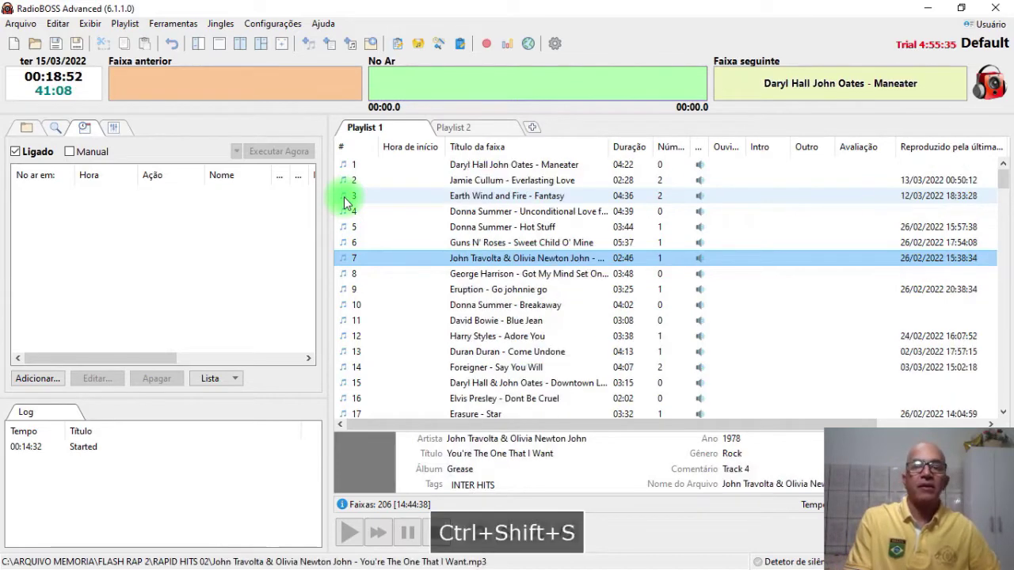
key("ctrl+shift+s")
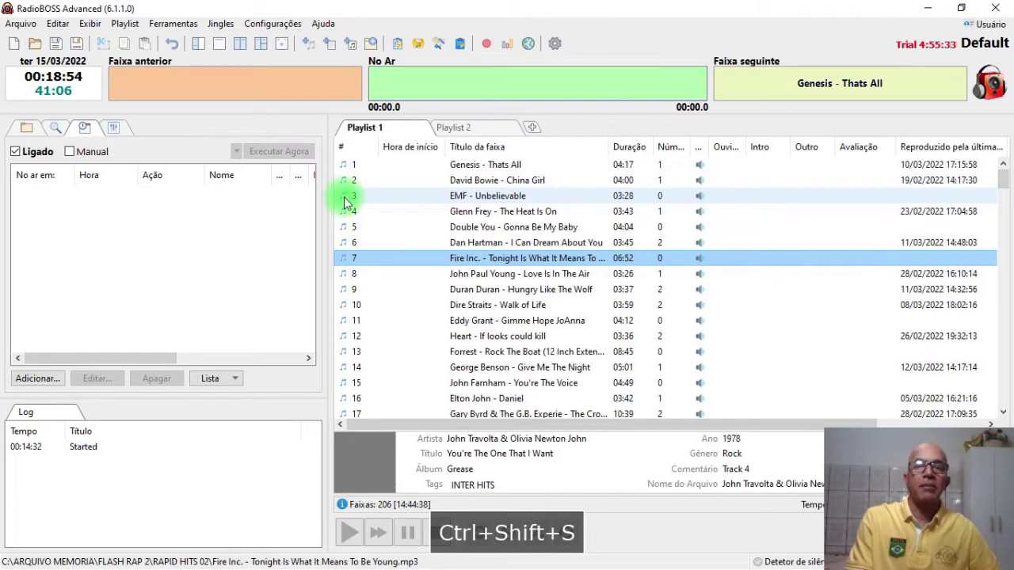
key("ctrl+shift+s")
key("ctrl+shift+s")
key("ctrl+shift+s")
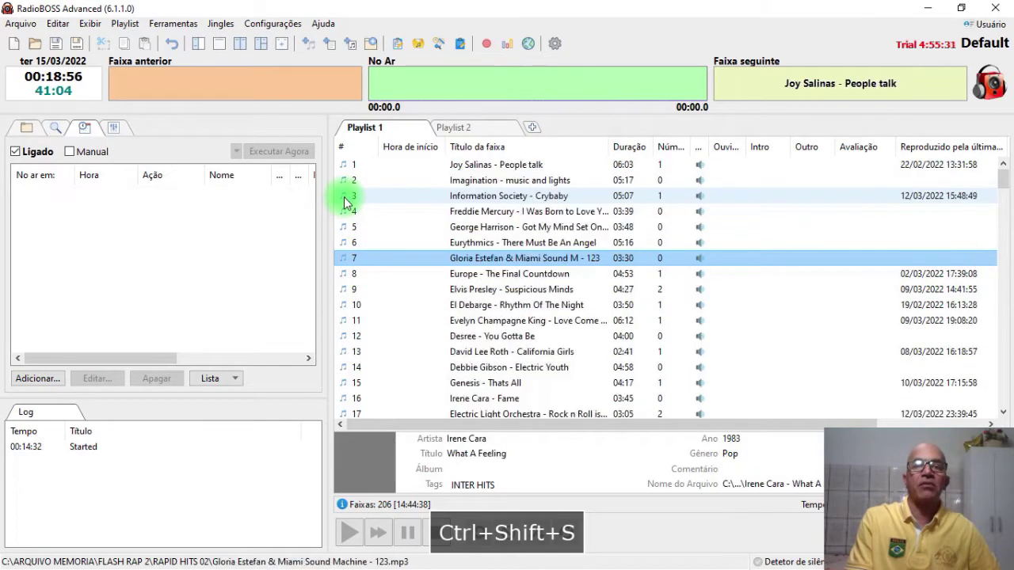
key("ctrl+shift+s")
key("ctrl+shift+s")
key("ctrl+shift+s")
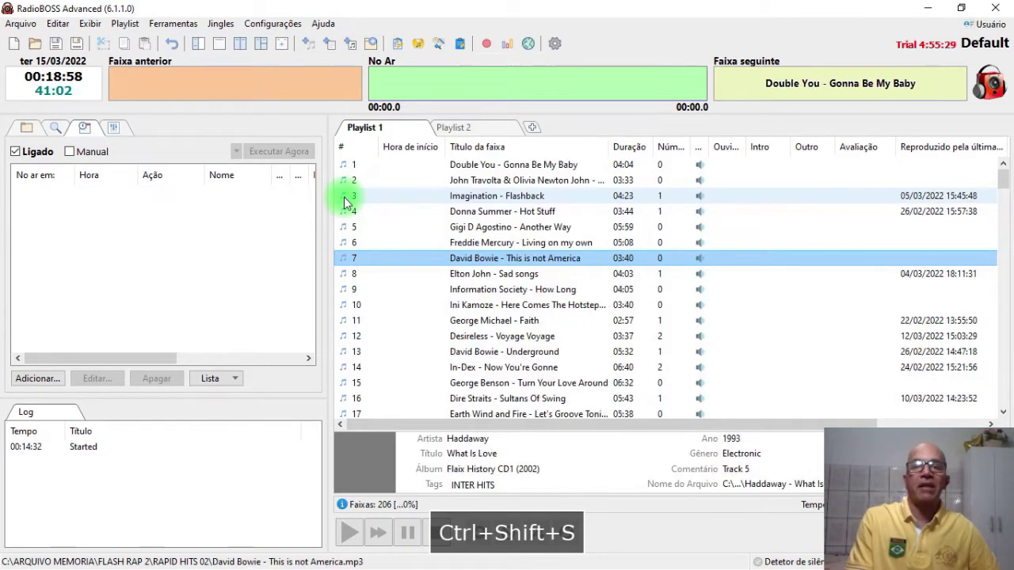
key("ctrl+shift+s")
key("ctrl+shift+s")
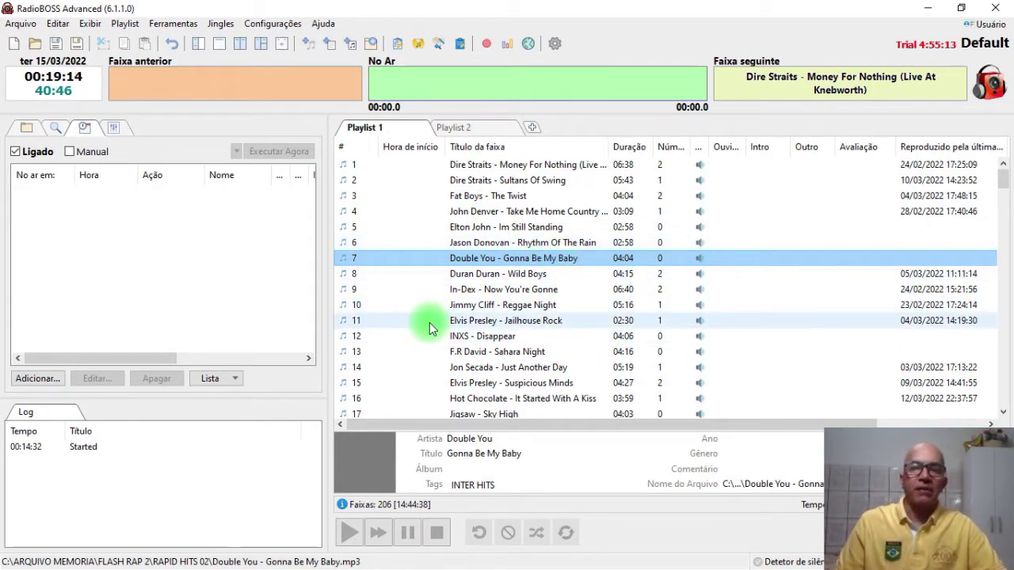
Hide the left panel, switch to the workspace with an auxiliary playlist pane, and add a tab named AUX0 there.
left_click(200, 48)
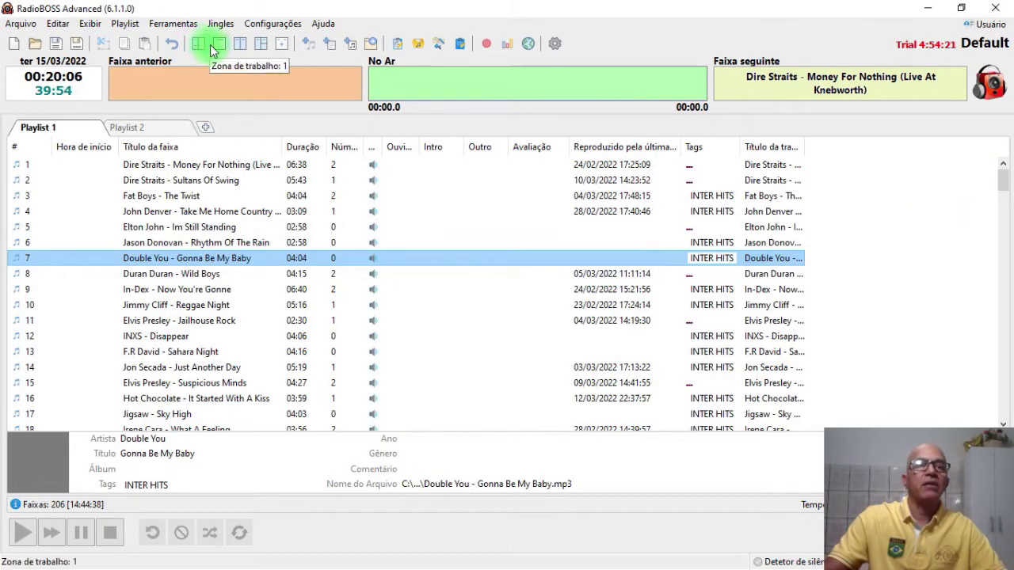
left_click(240, 43)
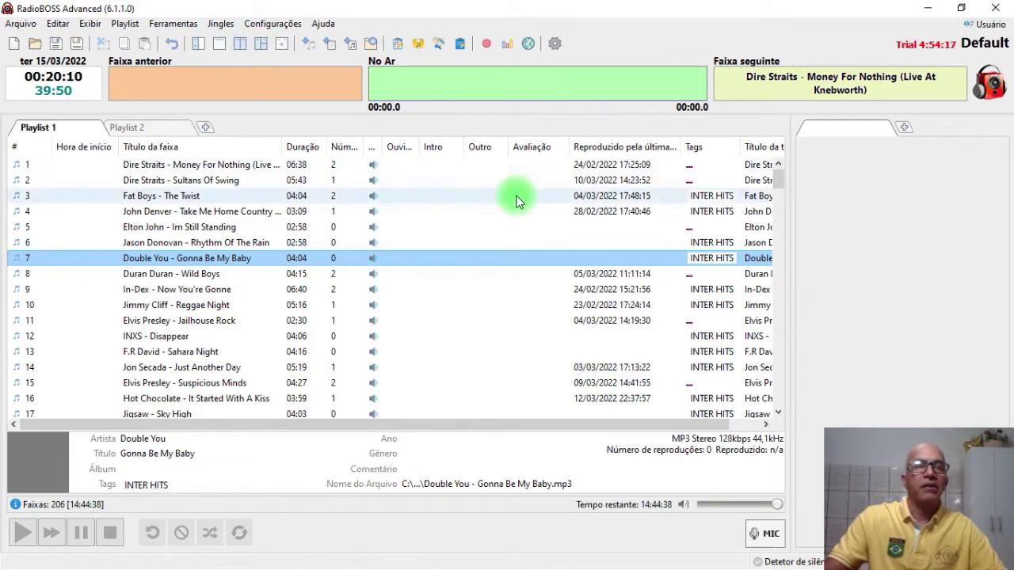
left_click(904, 127)
left_click(914, 146)
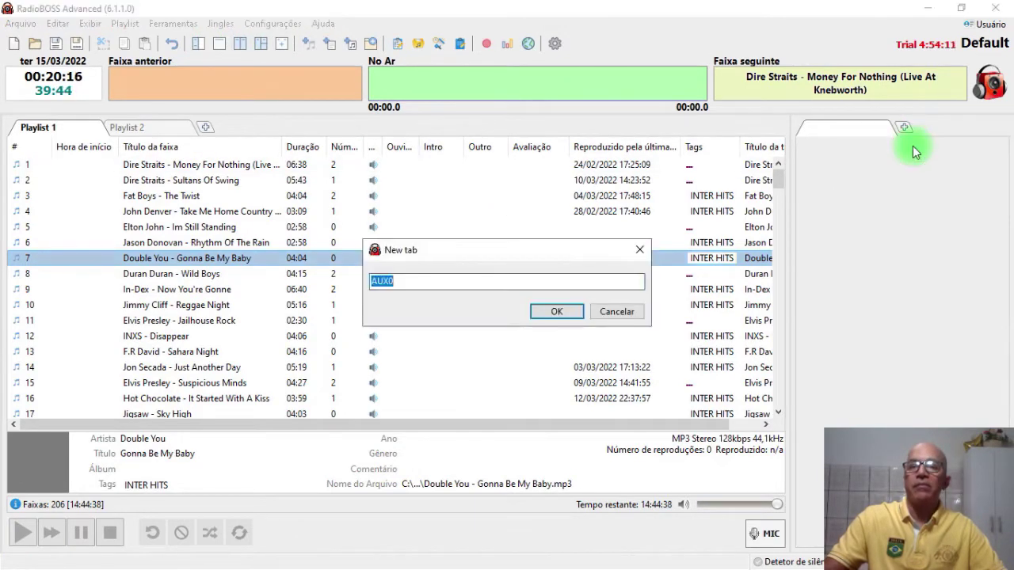
left_click(554, 311)
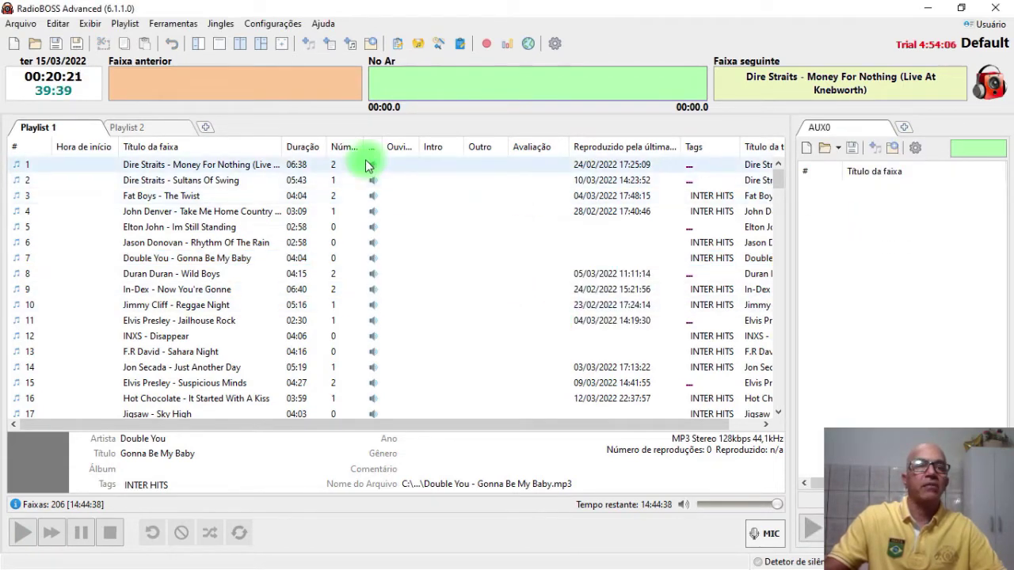
Add a time announcement to Playlist 1 using the sound folder C:\ARQUIVO MEMORIA\TIME\Horas masculino com efeito.
left_click(124, 23)
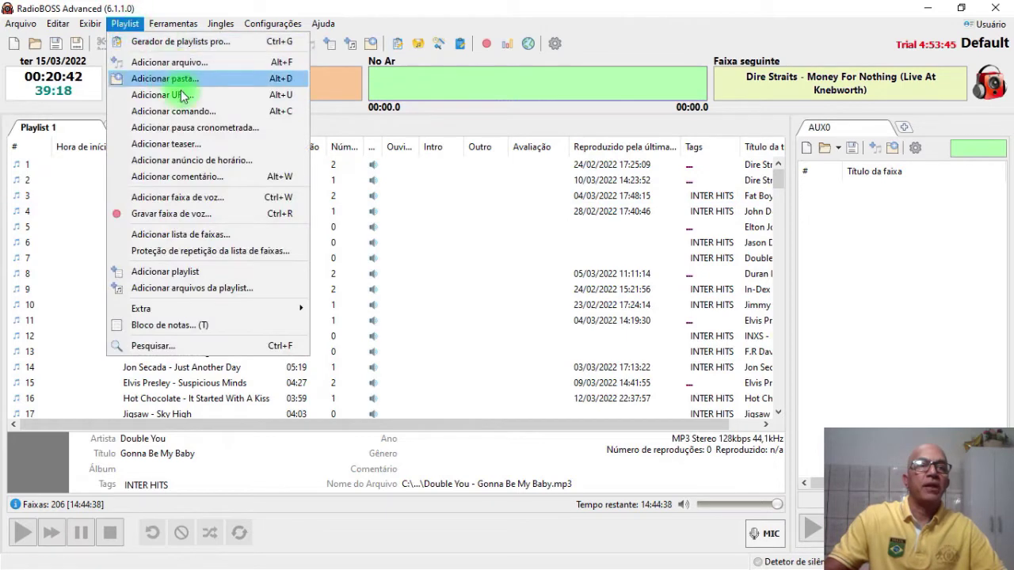
left_click(197, 161)
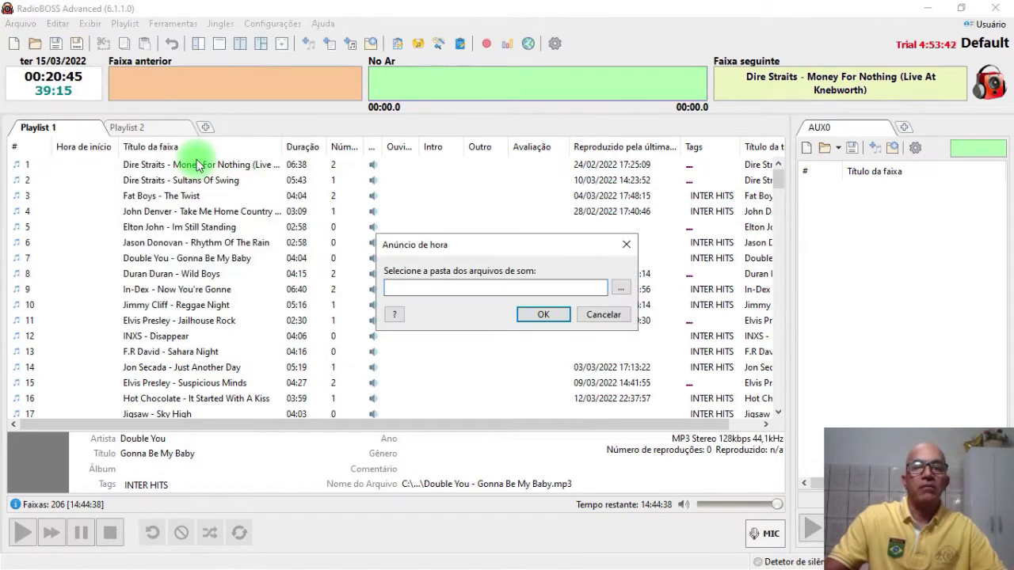
left_click(621, 290)
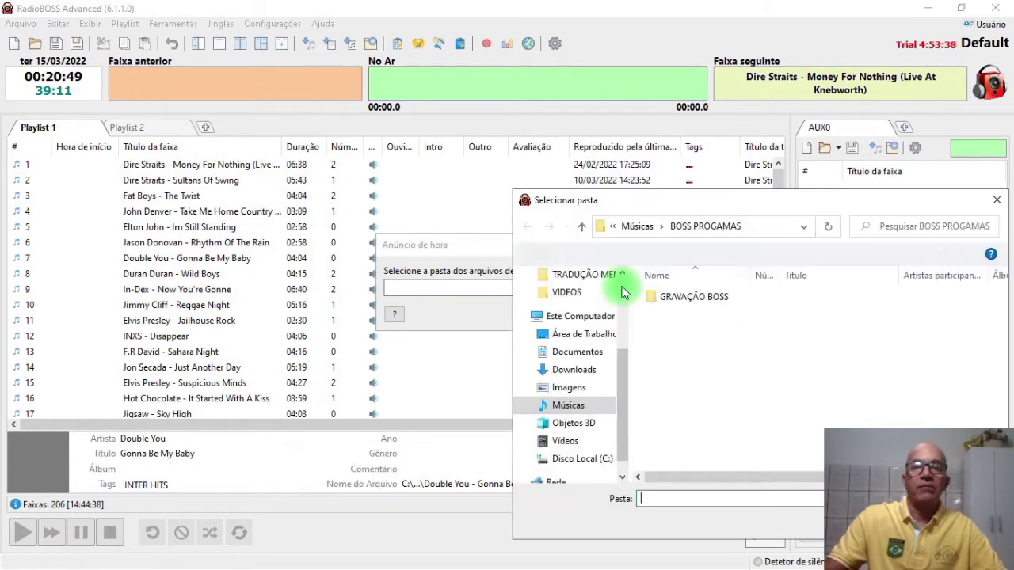
left_click(582, 459)
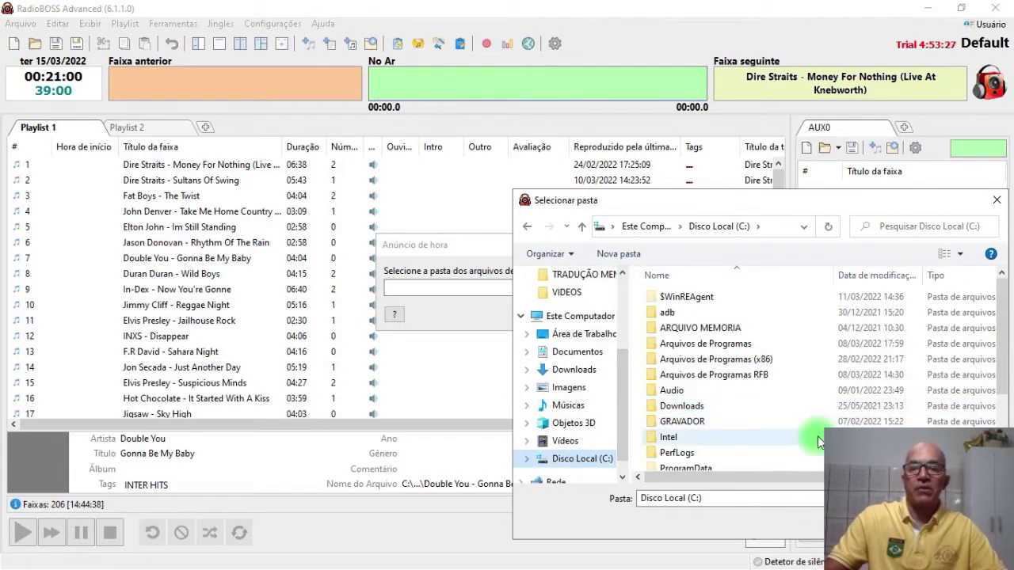
double_click(712, 328)
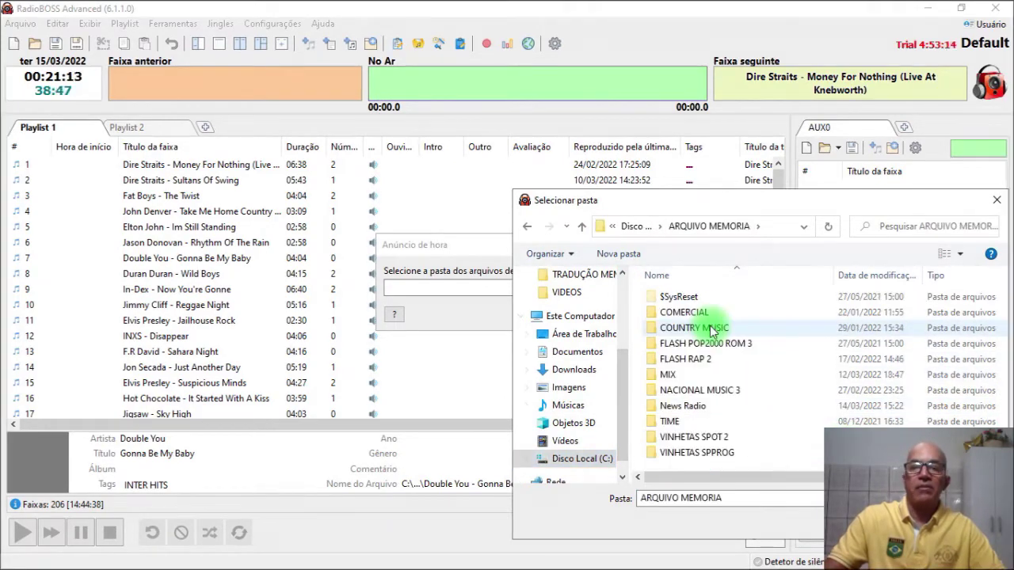
double_click(667, 423)
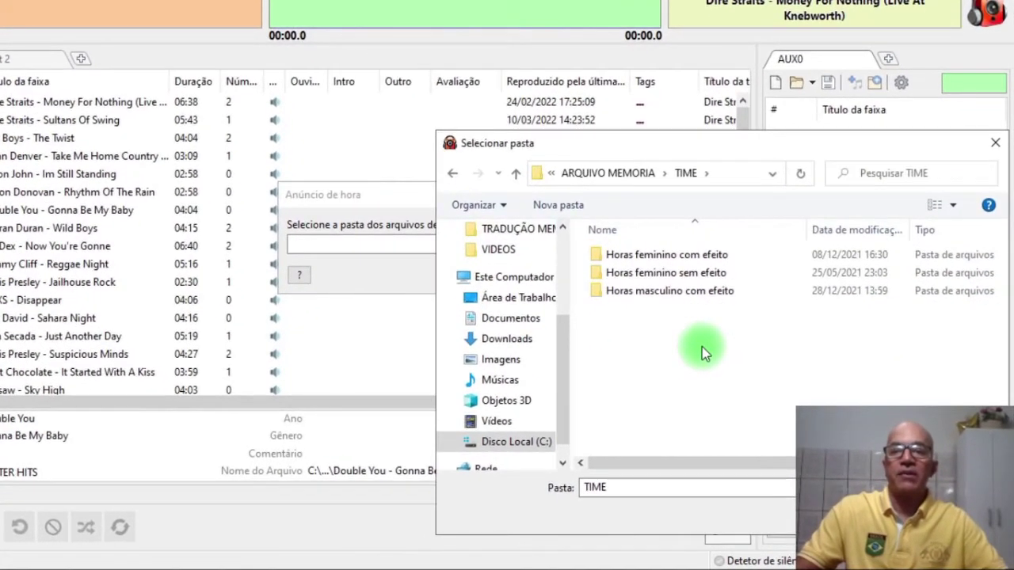
left_click(680, 297)
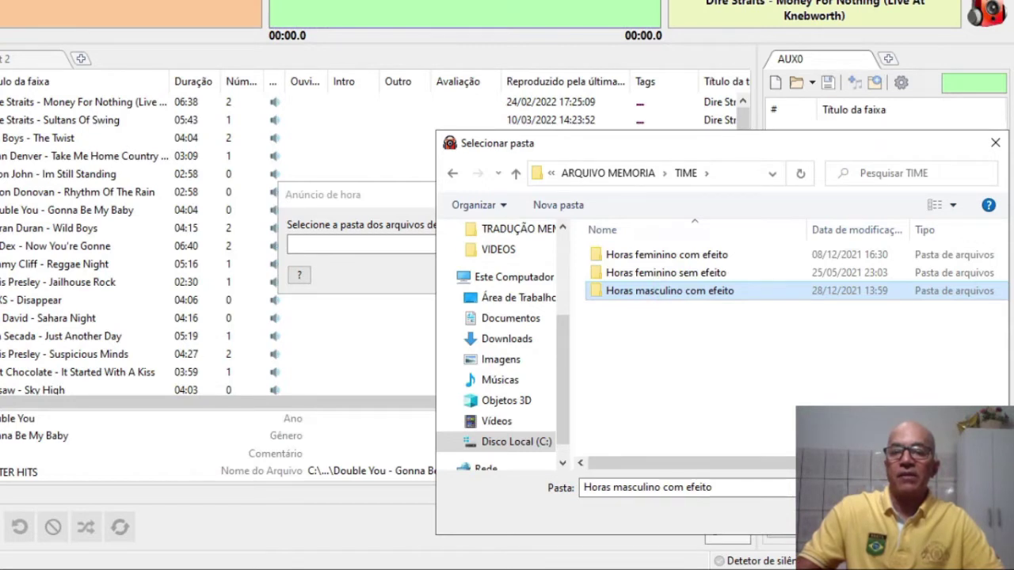
key("Return")
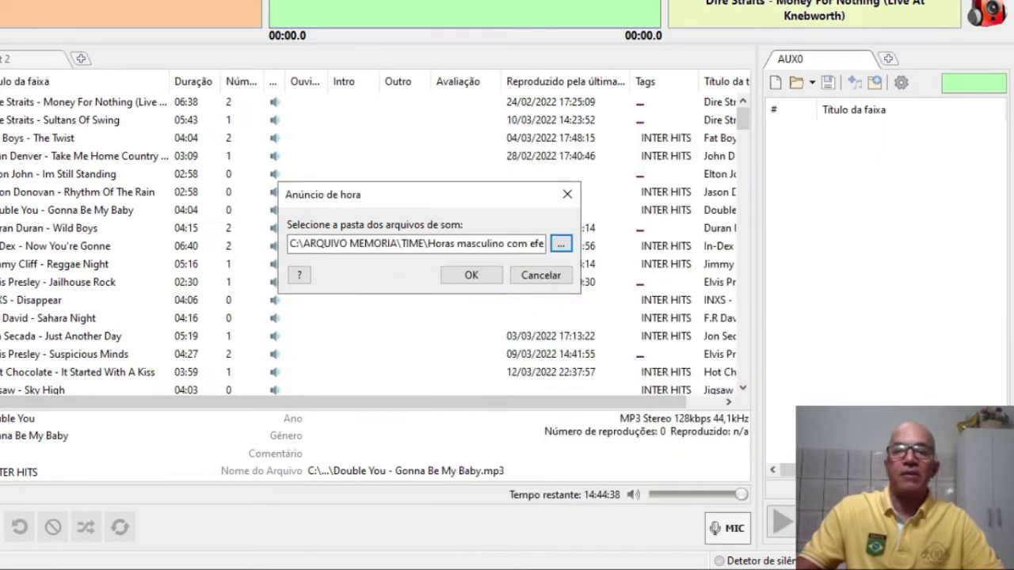
left_click(470, 277)
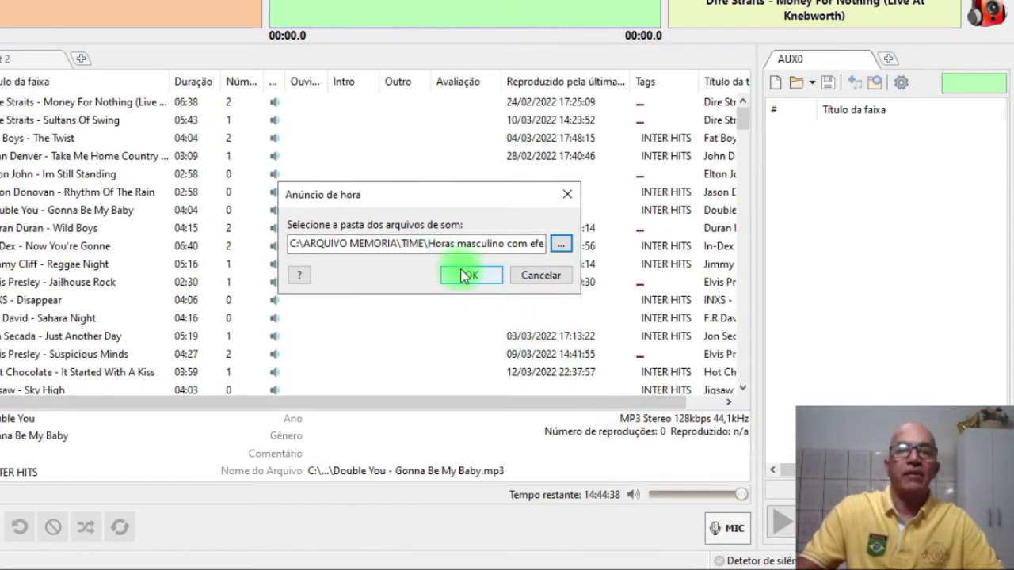
left_click(466, 275)
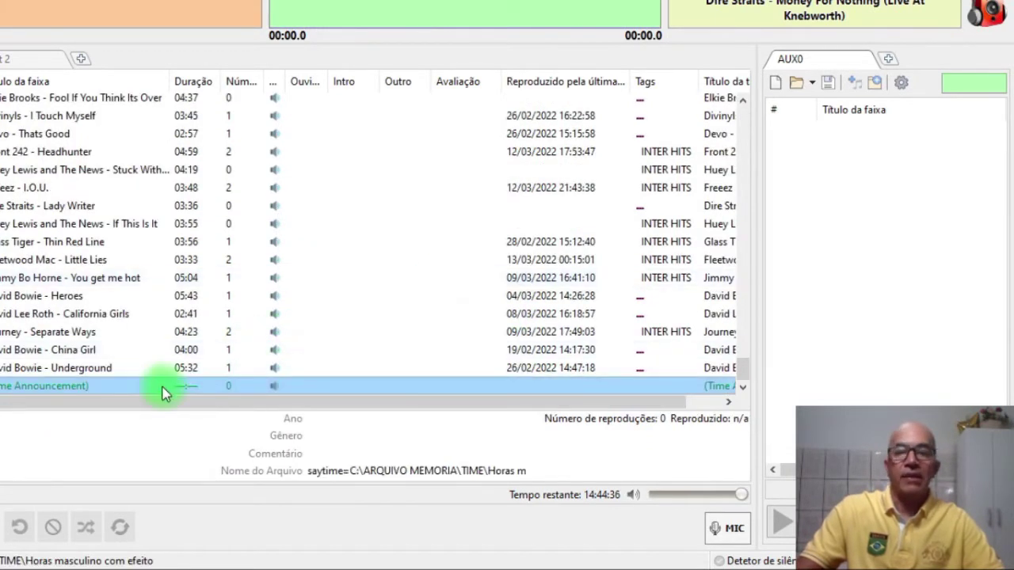
Cut the time announcement entry at the end of Playlist 1 and paste it into the AUX0 playlist.
right_click(55, 388)
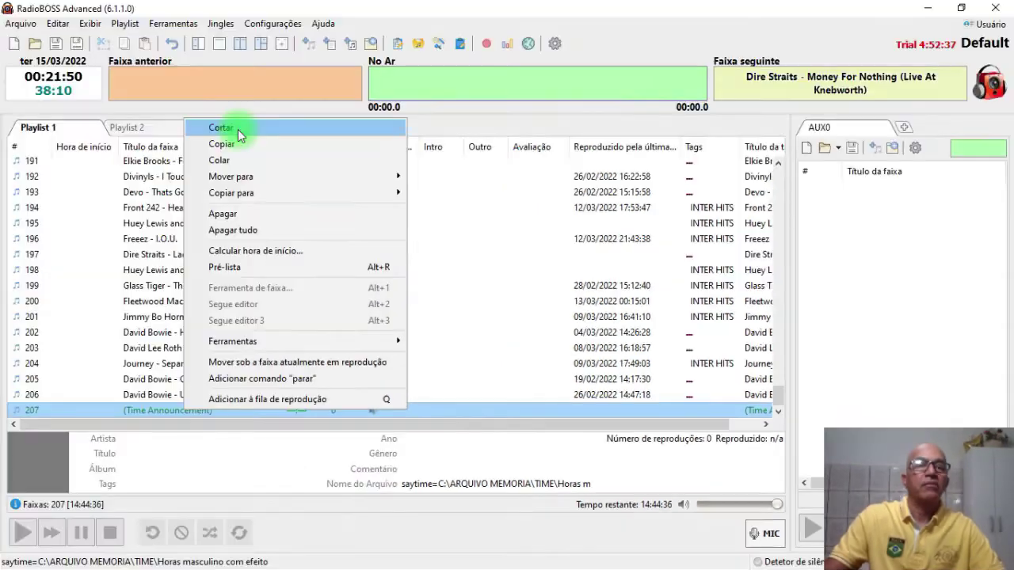
left_click(115, 60)
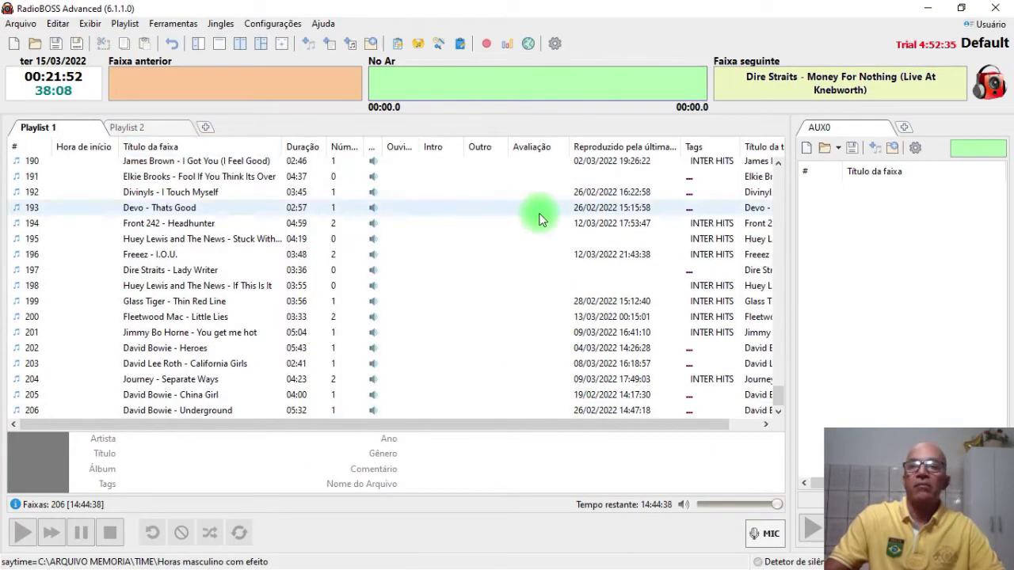
right_click(834, 186)
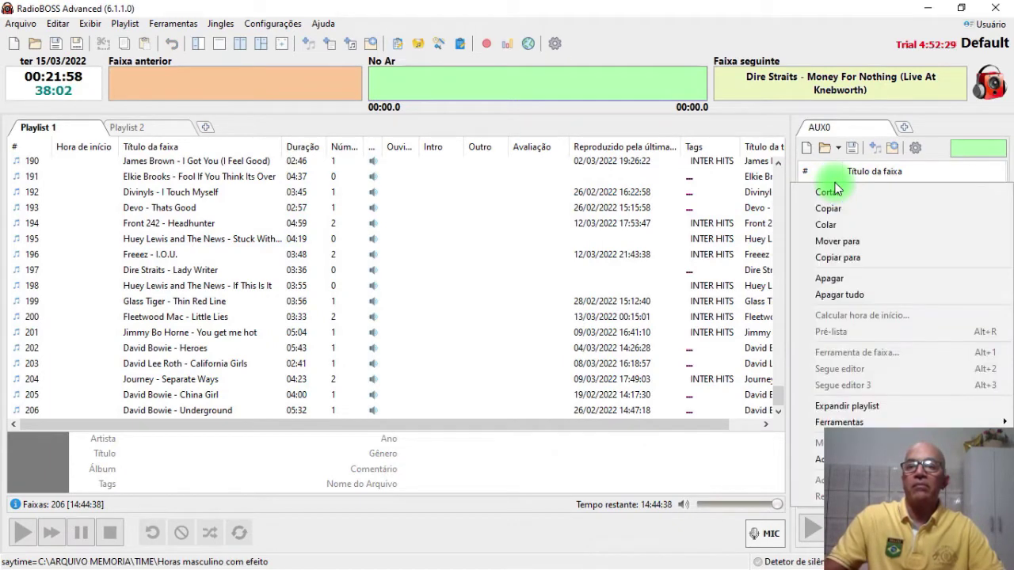
left_click(834, 226)
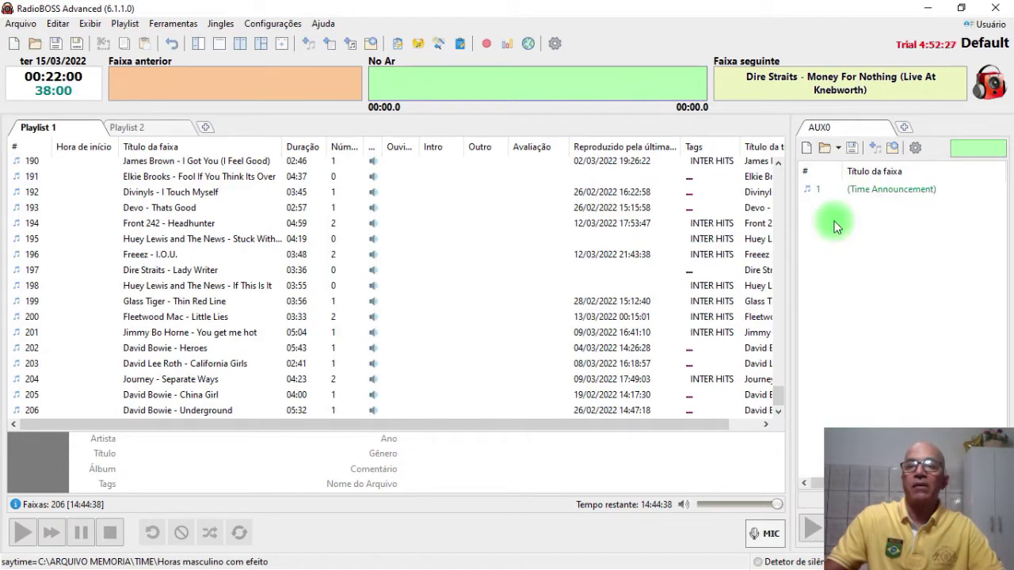
Save the AUX0 playlist as HORA MASCULINO in the Horas masculino com efeito folder and delete the AUX0 tab.
left_click(865, 197)
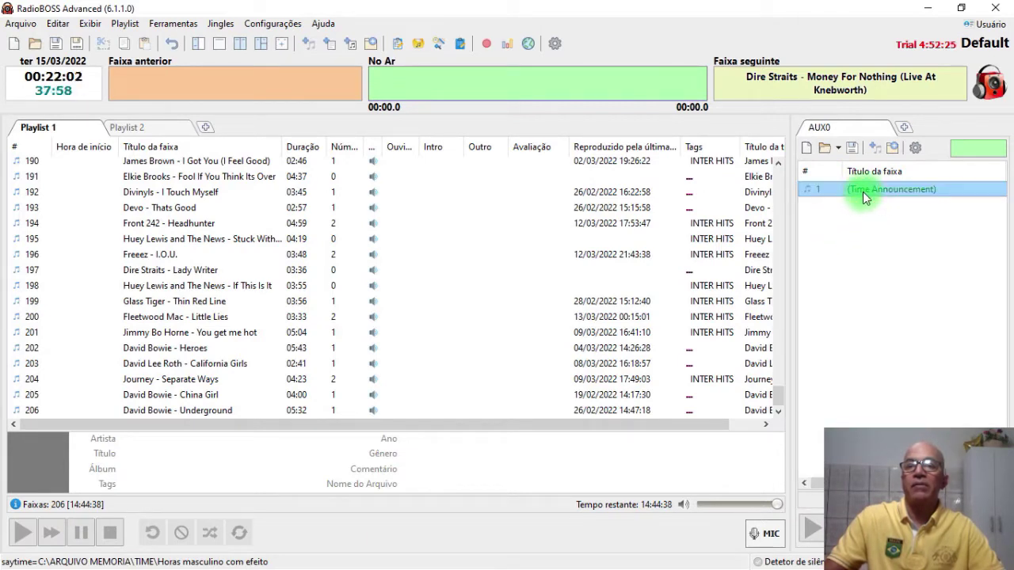
left_click(855, 152)
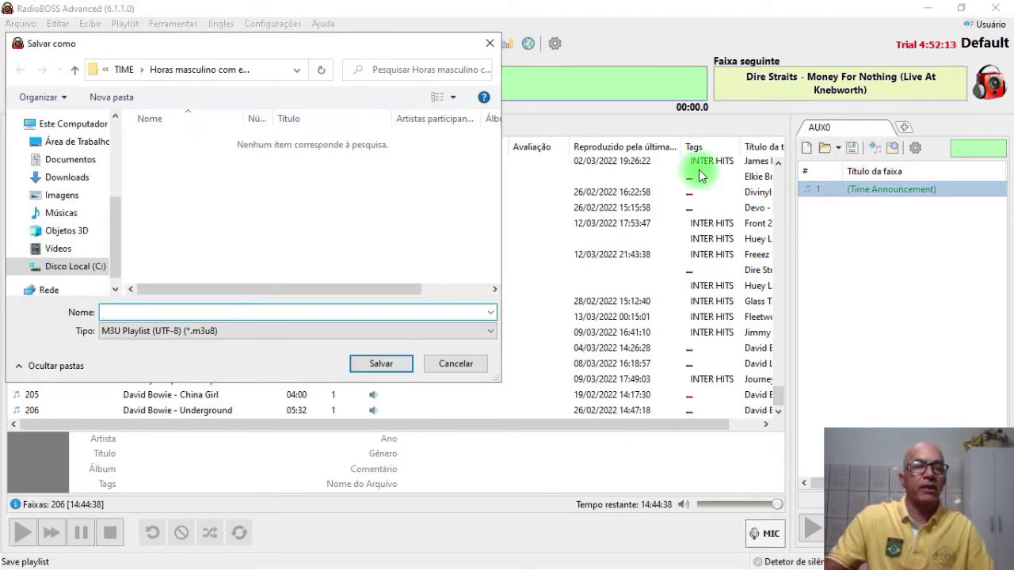
type("HORA MASCULINO")
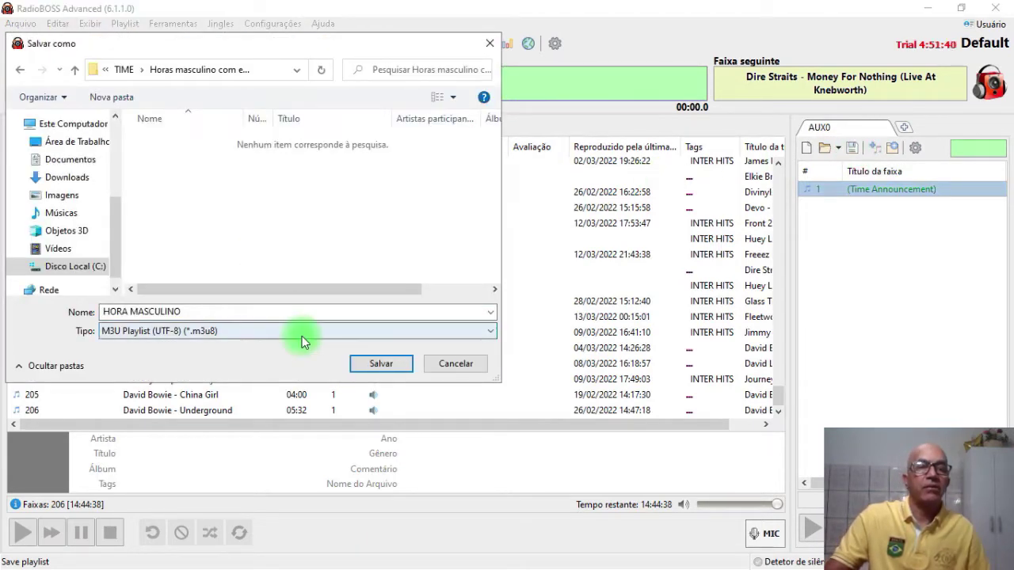
left_click(369, 367)
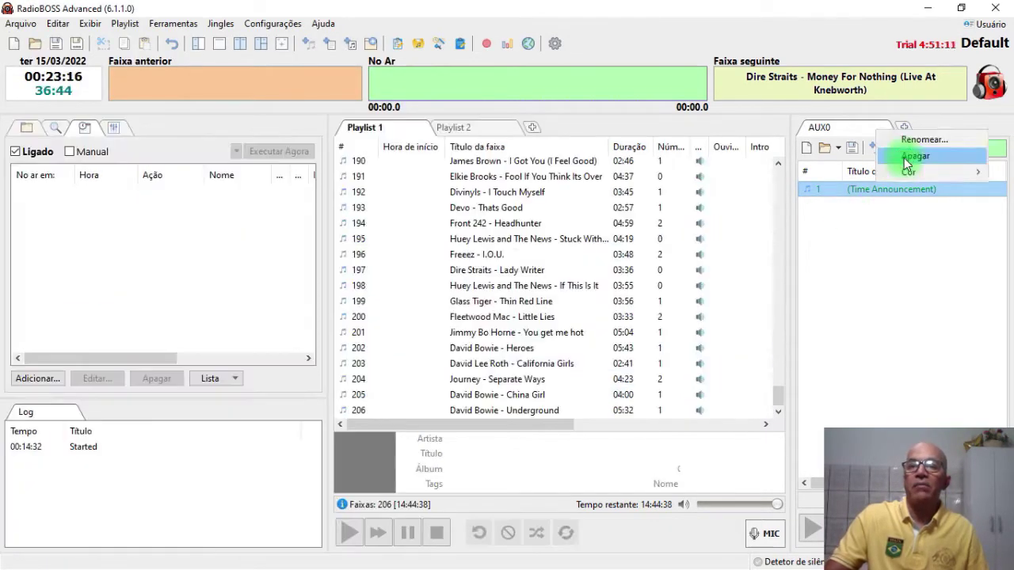
left_click(907, 157)
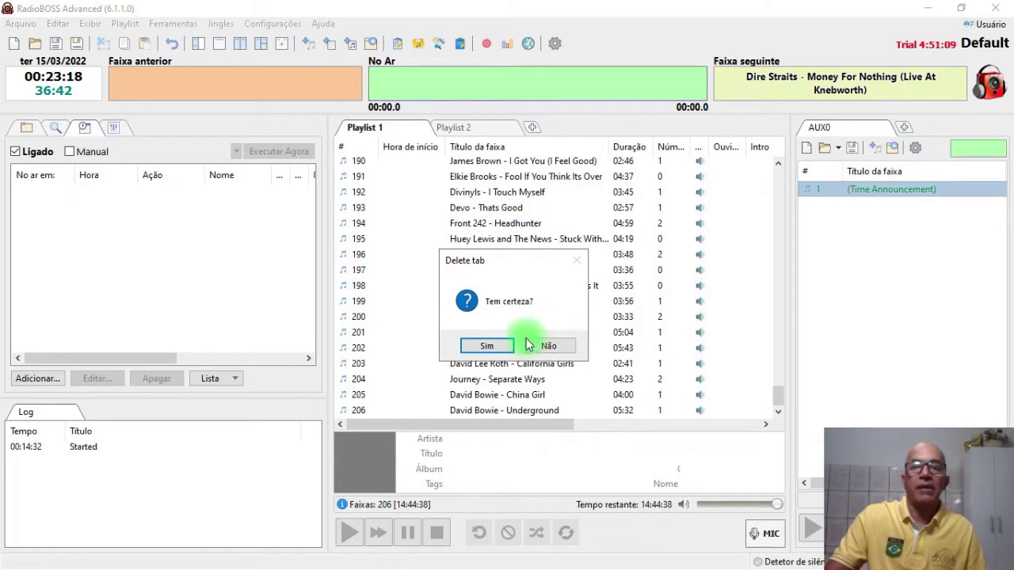
left_click(486, 346)
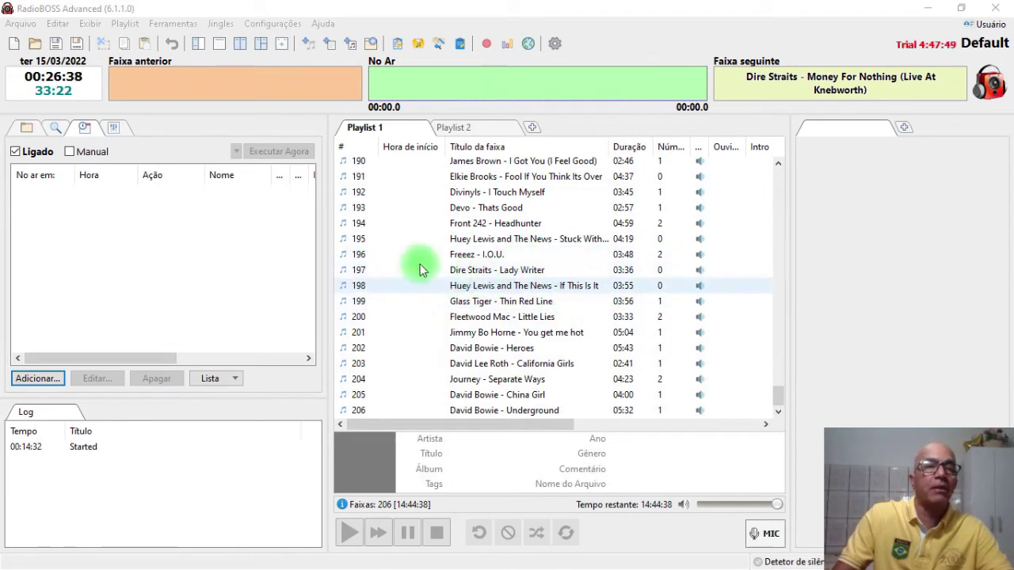
Add a scheduler event and use the programming wizard's Reproduzir faixa ou playlist action to load HORA MASCULINO.m3u8.
left_click(85, 132)
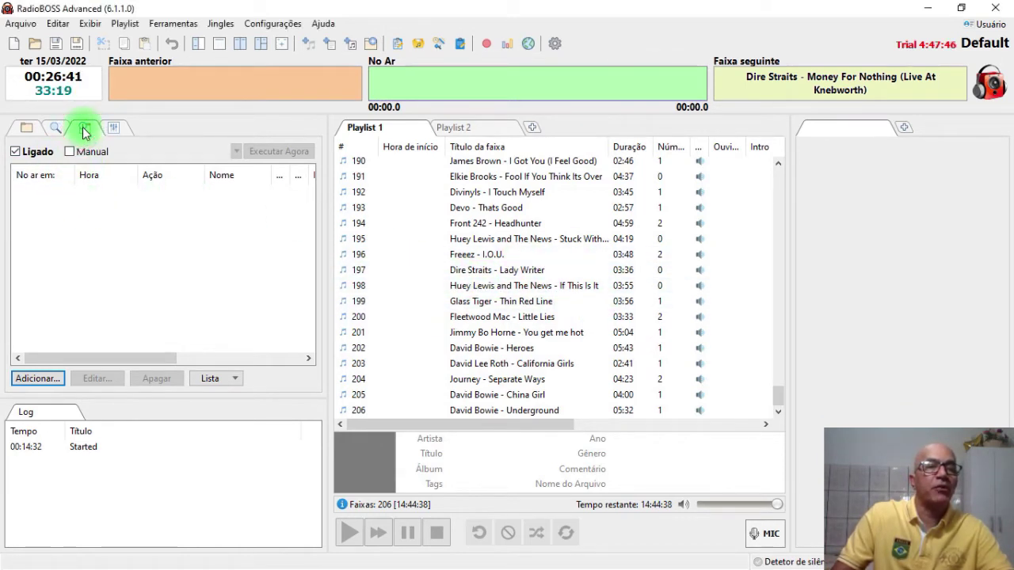
left_click(33, 381)
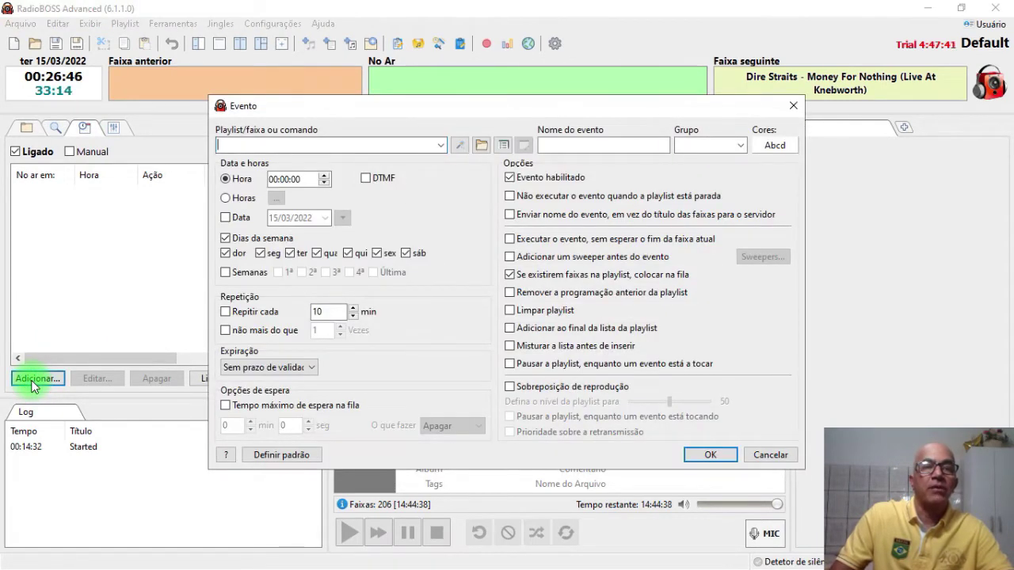
left_click(461, 145)
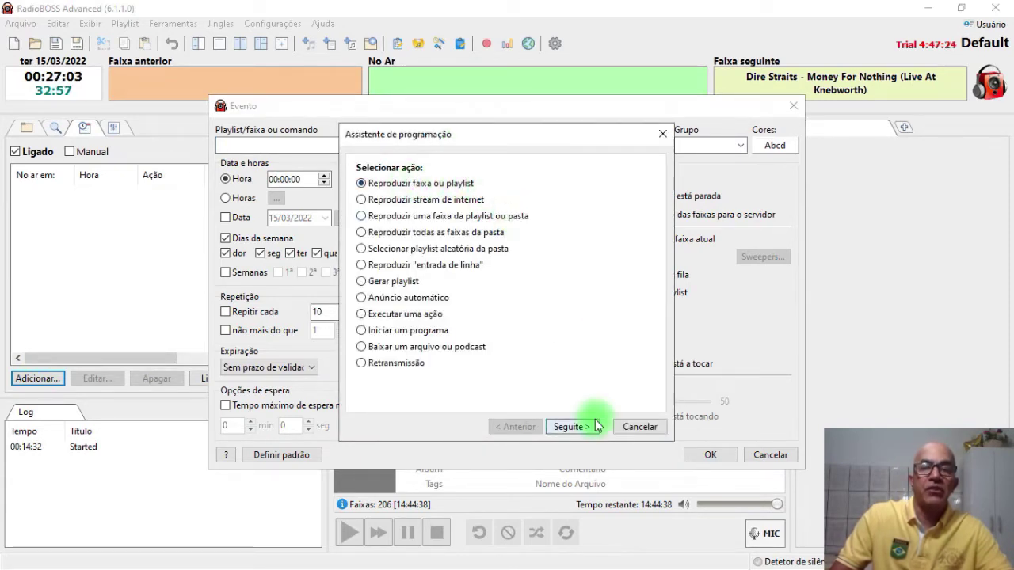
left_click(572, 428)
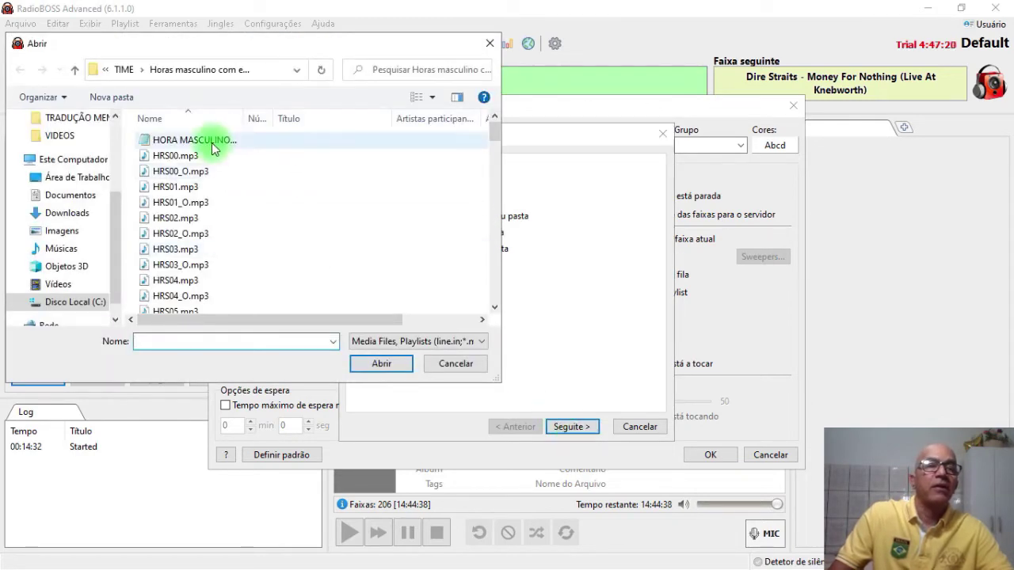
left_click(196, 139)
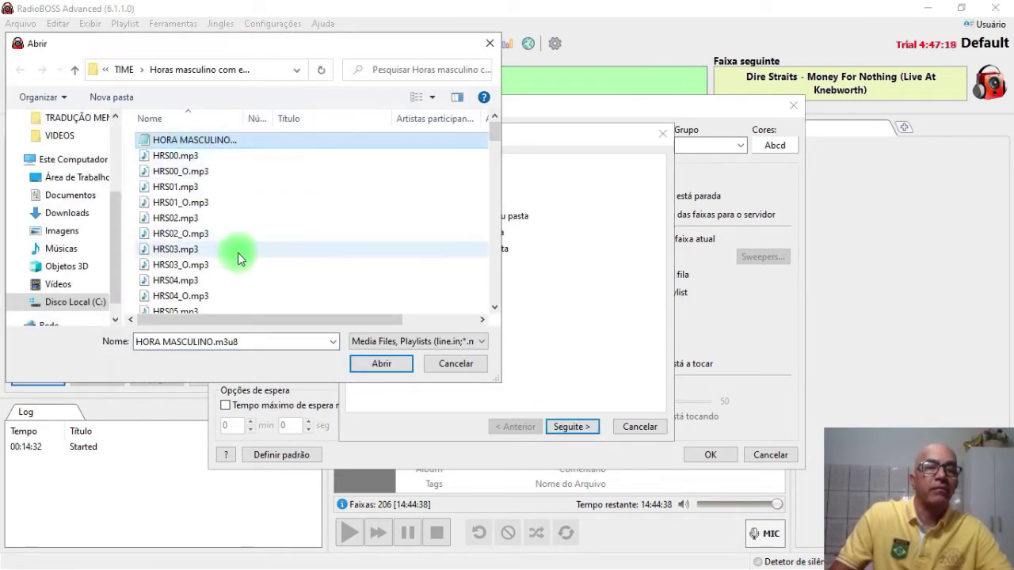
left_click(366, 365)
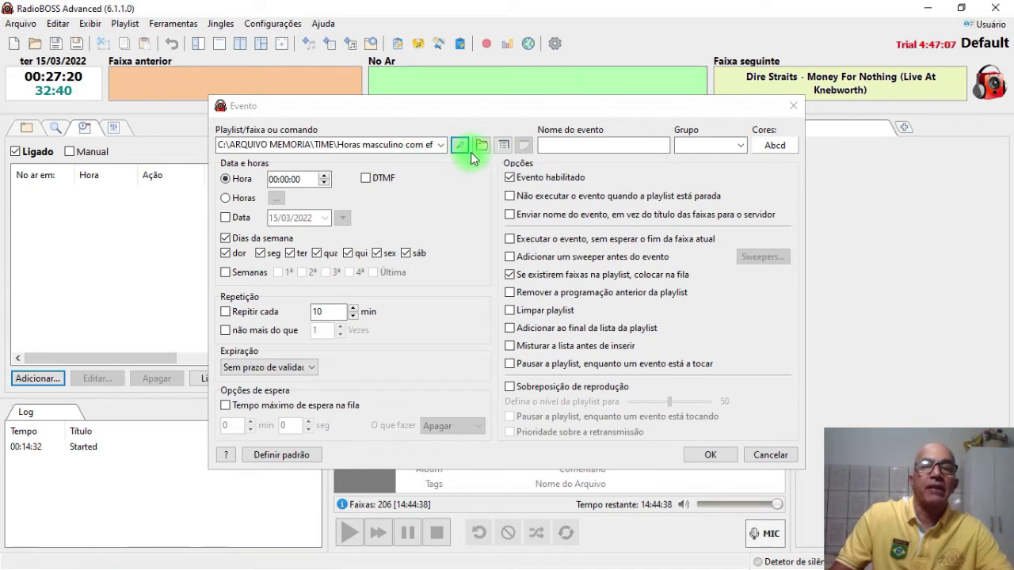
Name the event HORA MASCULINO and set its background color to cyan.
left_click(587, 144)
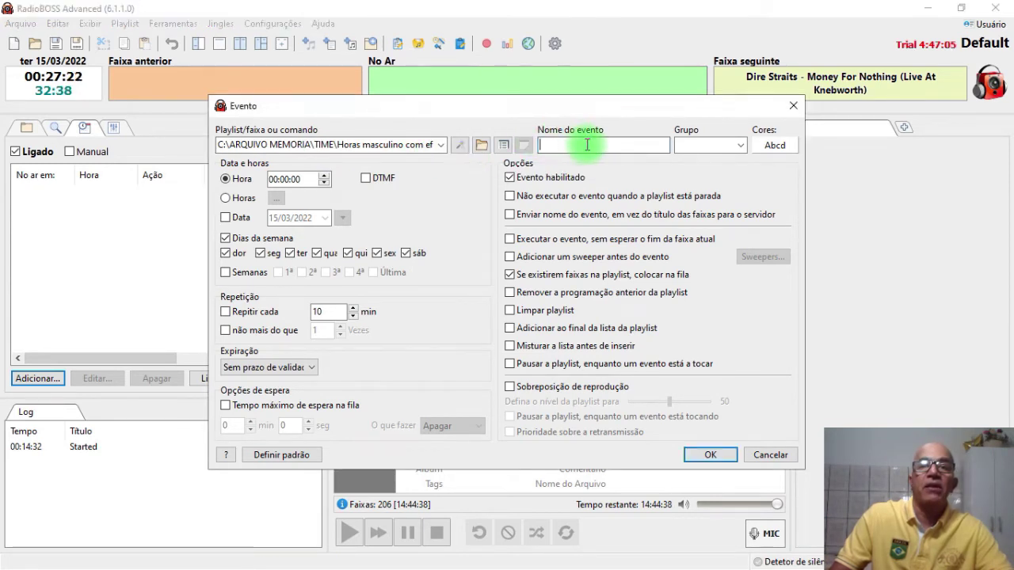
type("HORA MASCULINO")
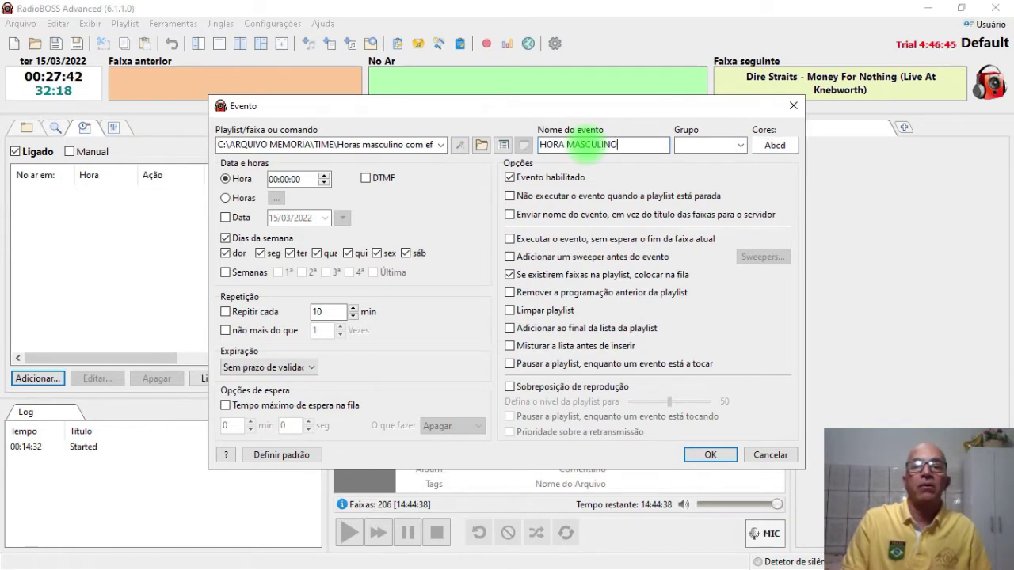
left_click(774, 145)
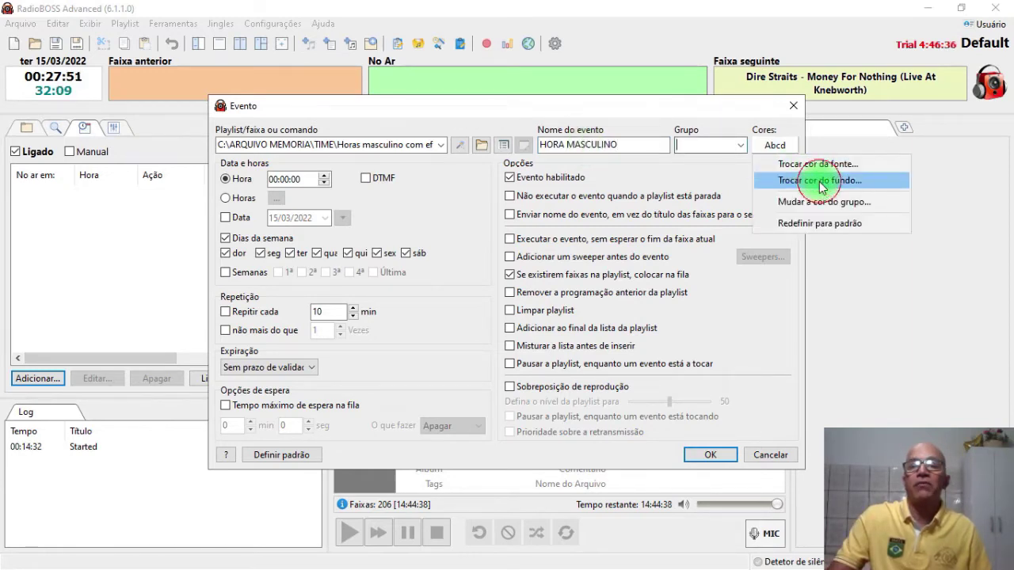
left_click(820, 182)
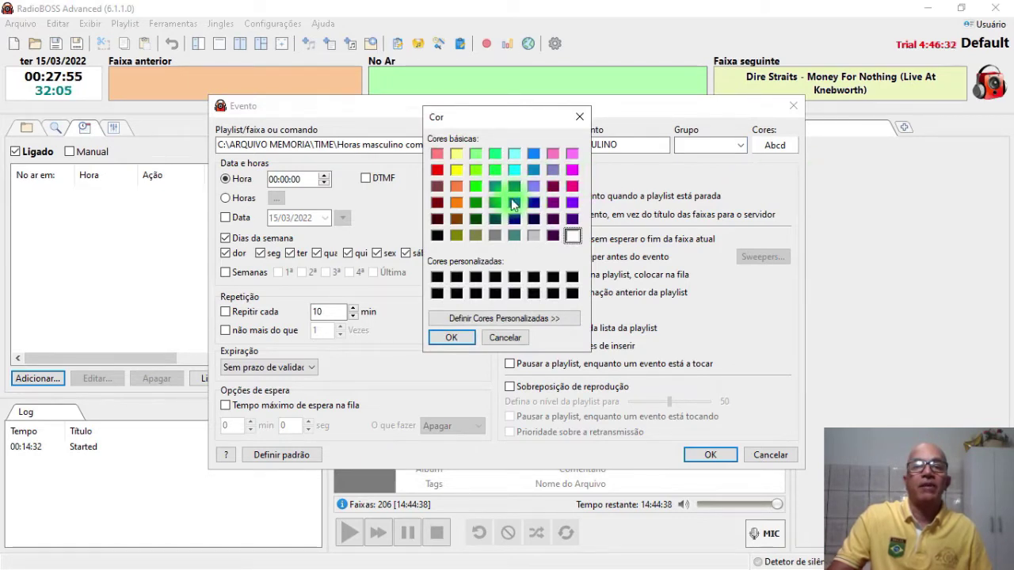
left_click(514, 169)
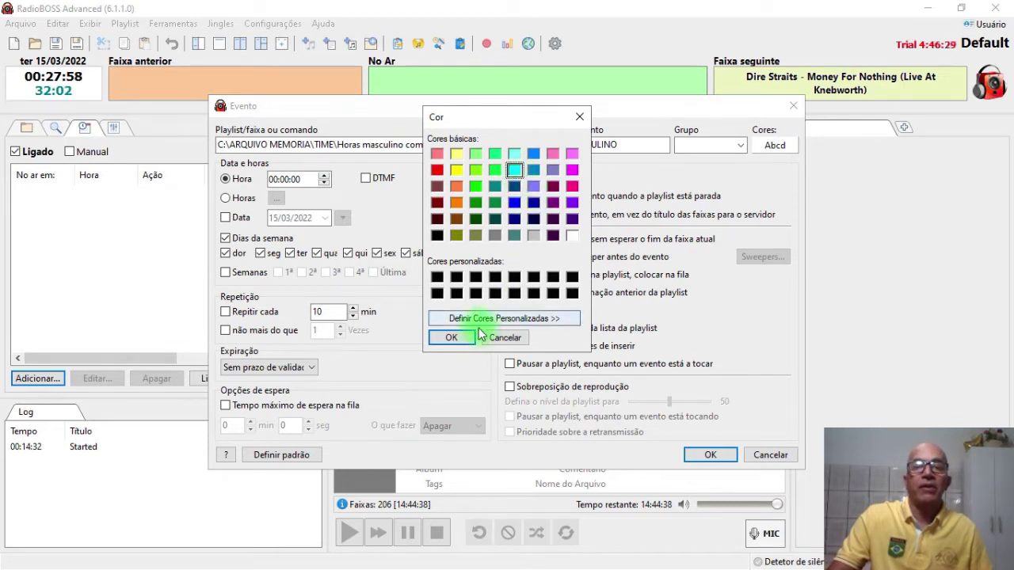
left_click(451, 338)
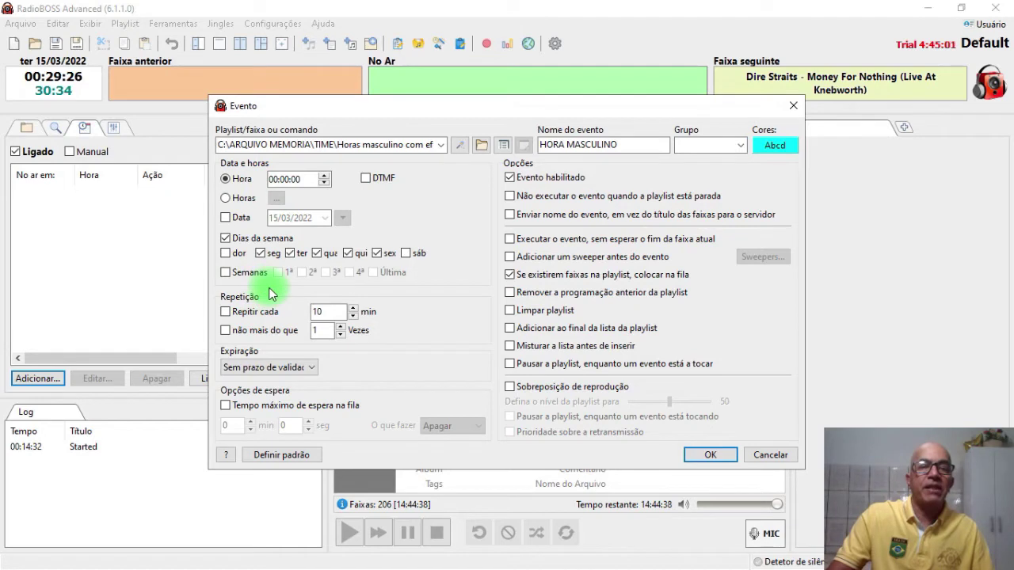
Enable repetition for the event and set it to repeat every 8 minutes.
left_click(226, 314)
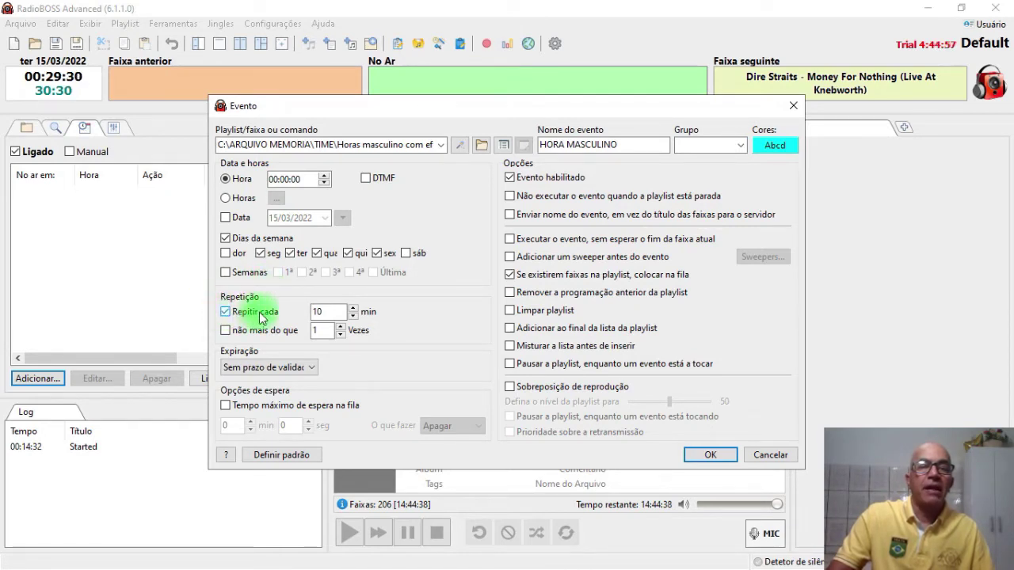
left_click(354, 316)
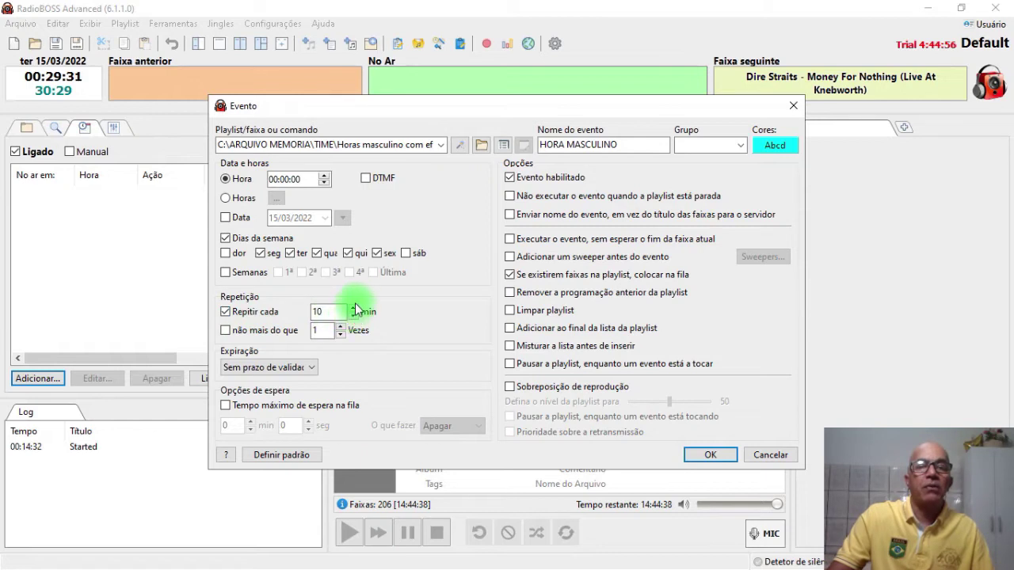
left_click(354, 316)
left_click(354, 317)
left_click(353, 309)
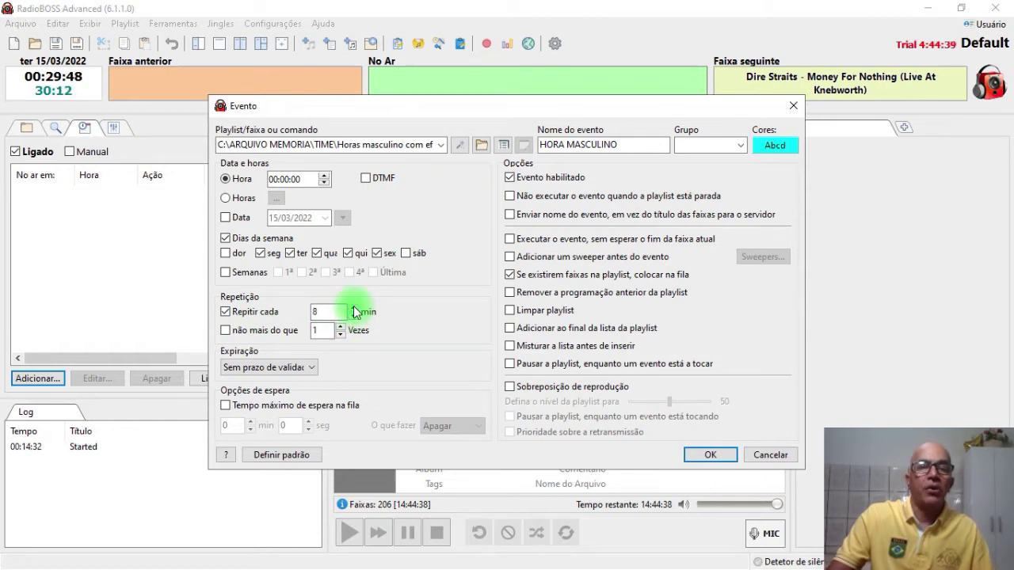
Set the event's repeat interval to 12 minutes.
left_click(354, 309)
left_click(353, 309)
left_click(353, 309)
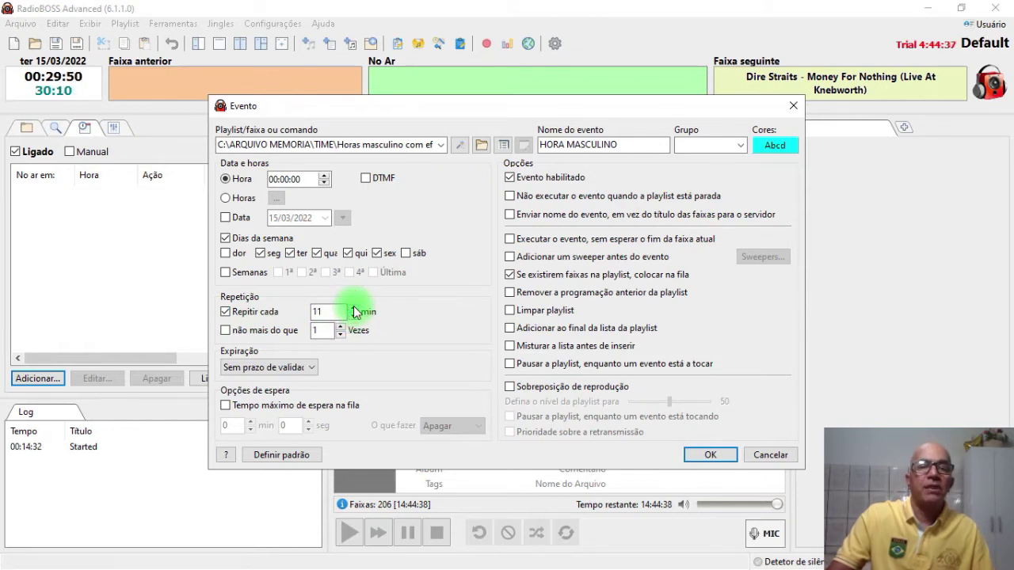
left_click(353, 309)
left_click(356, 317)
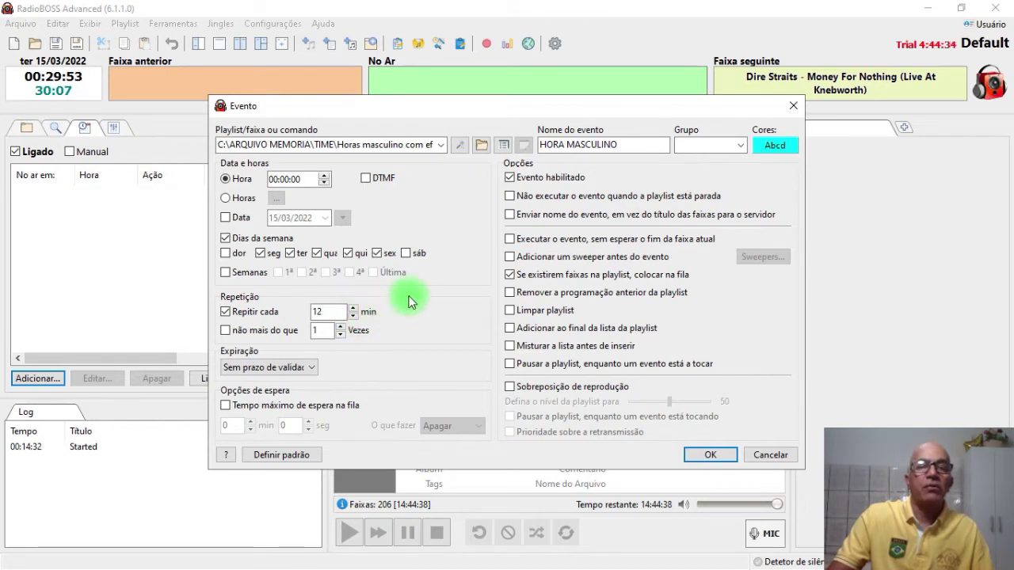
Switch the event timing to specific hours (Horas) and select hours 8 through 19.
left_click(226, 199)
left_click(275, 200)
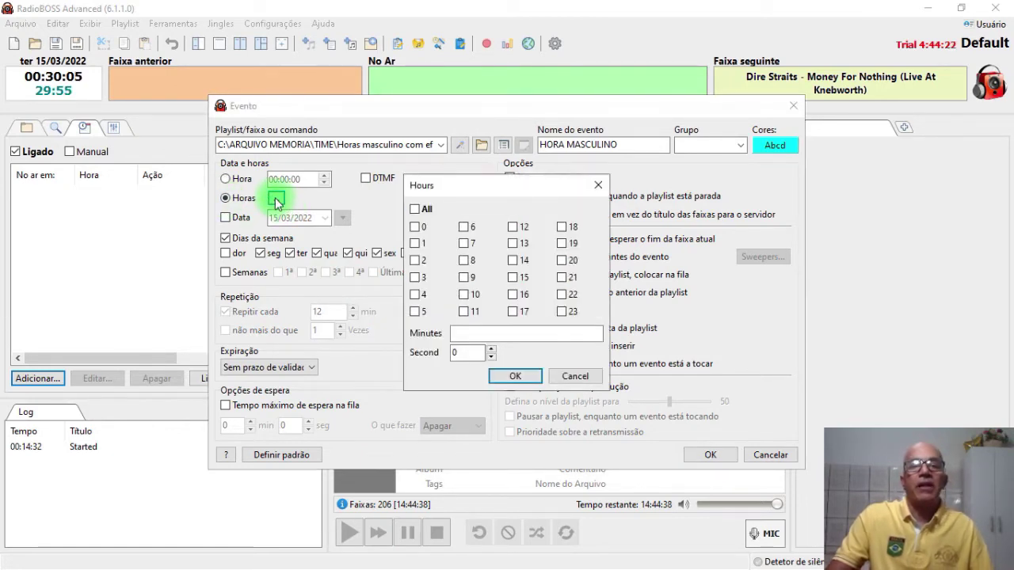
left_click(465, 264)
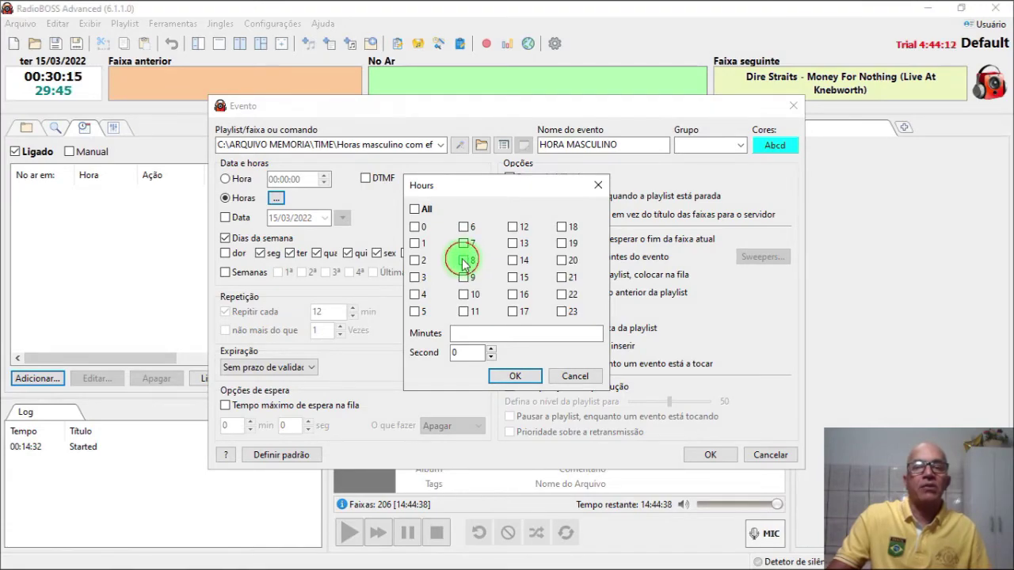
left_click(465, 261)
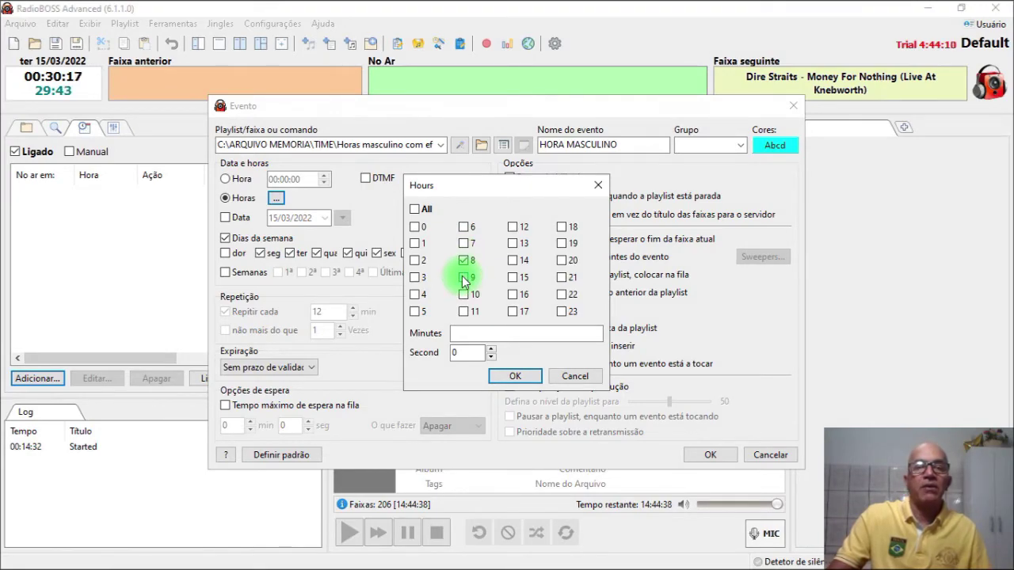
left_click(464, 278)
left_click(463, 294)
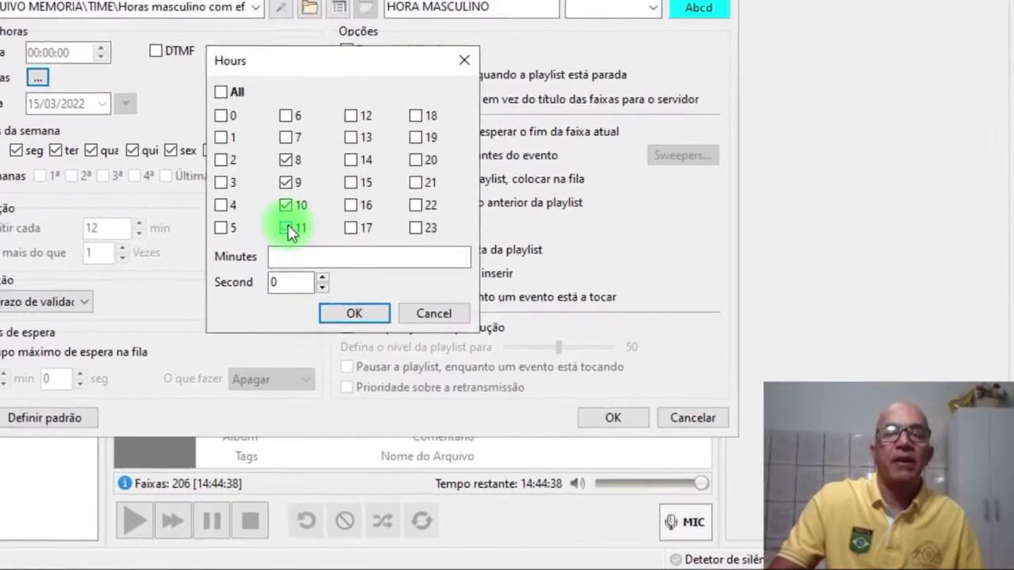
left_click(289, 227)
left_click(362, 132)
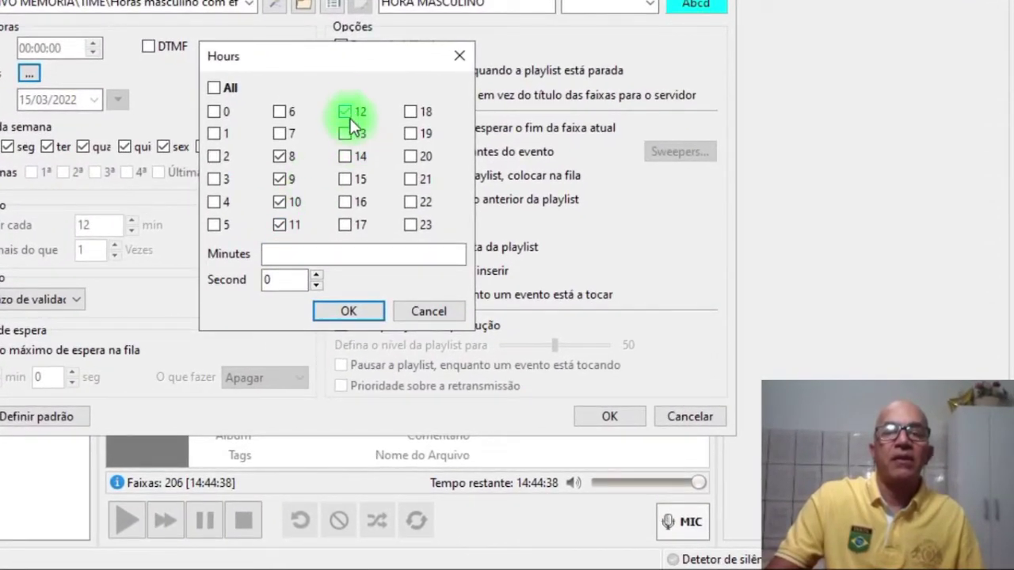
left_click(351, 133)
left_click(352, 157)
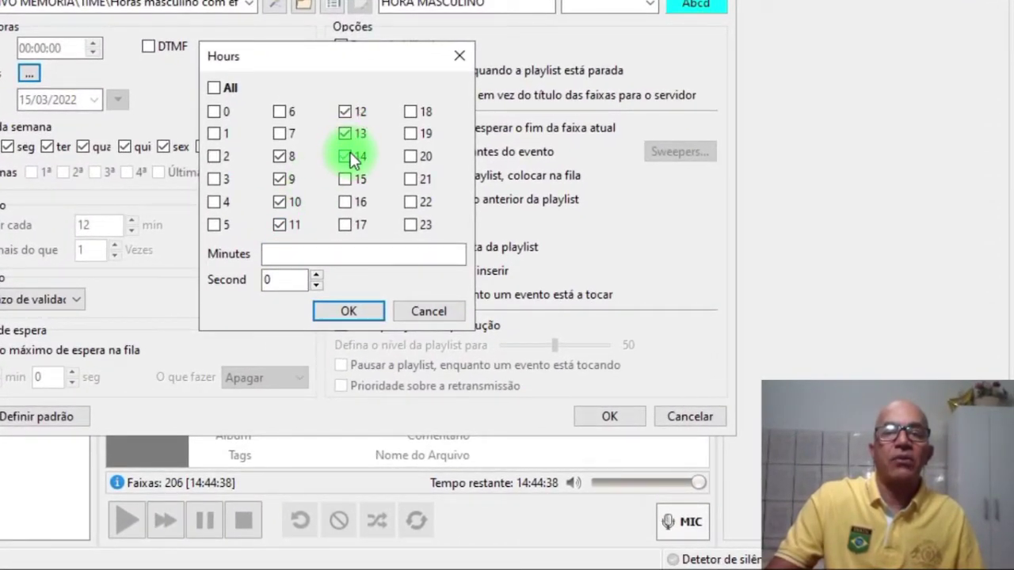
left_click(350, 180)
left_click(350, 203)
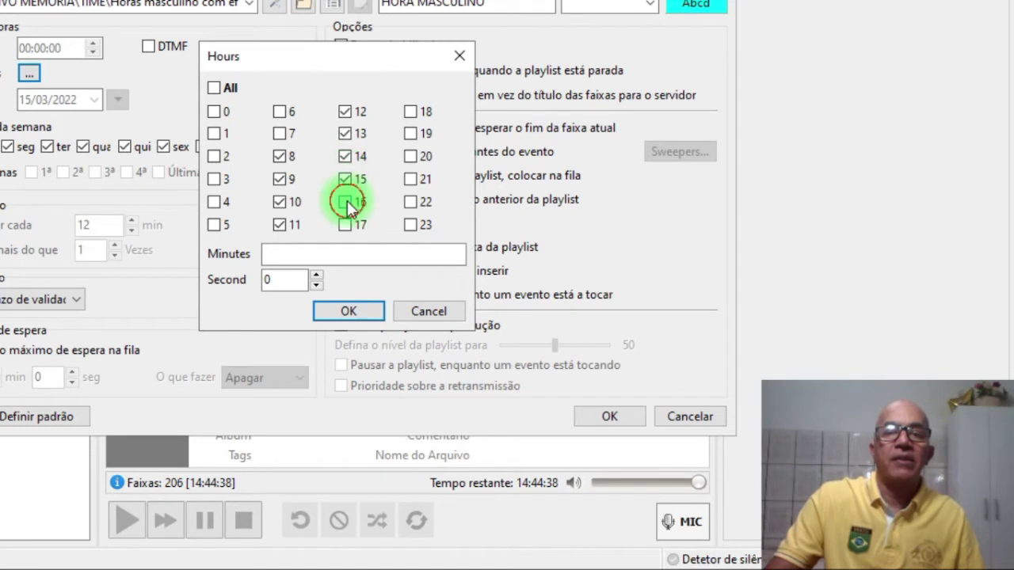
left_click(346, 224)
left_click(421, 113)
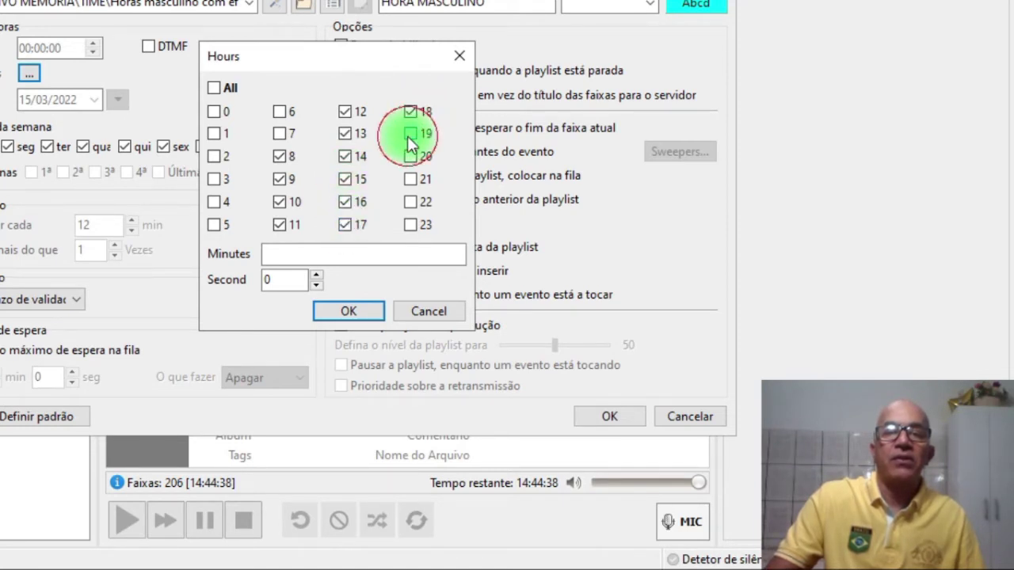
left_click(361, 149)
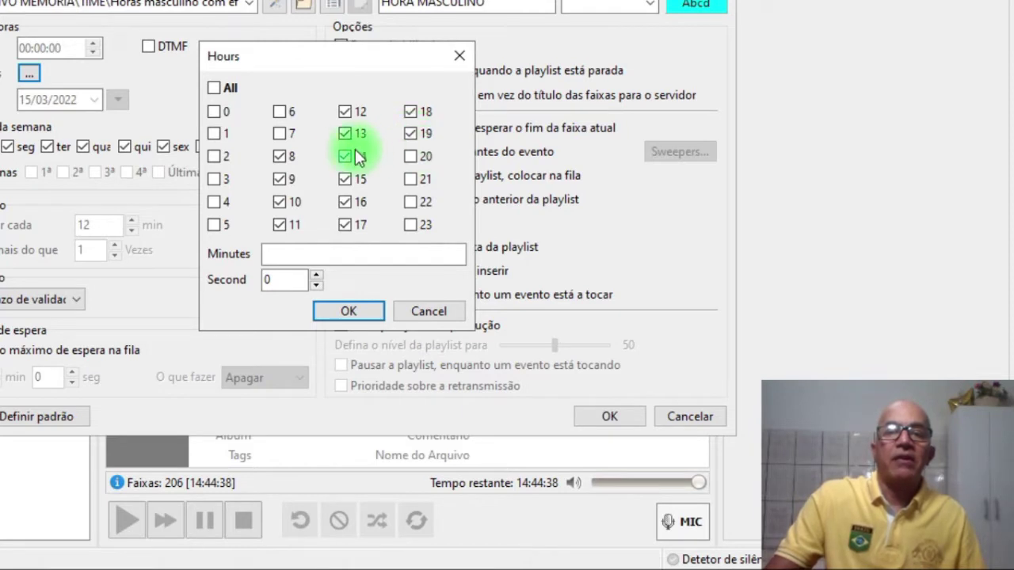
left_click(420, 203)
left_click(249, 75)
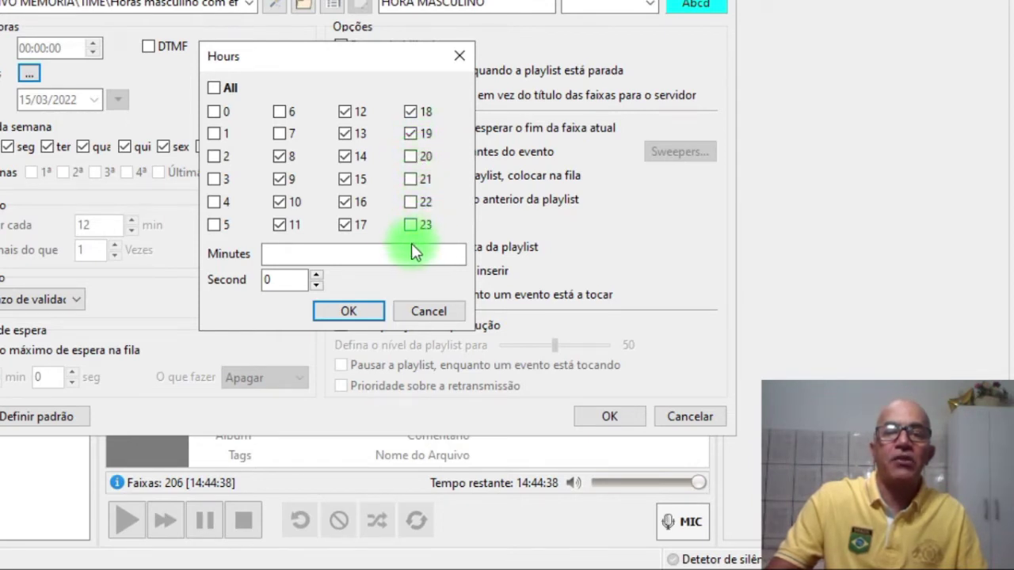
Set the minutes for the selected hours to 01, 10, 20, 29 and save the HORA MASCULINO event.
left_click(287, 255)
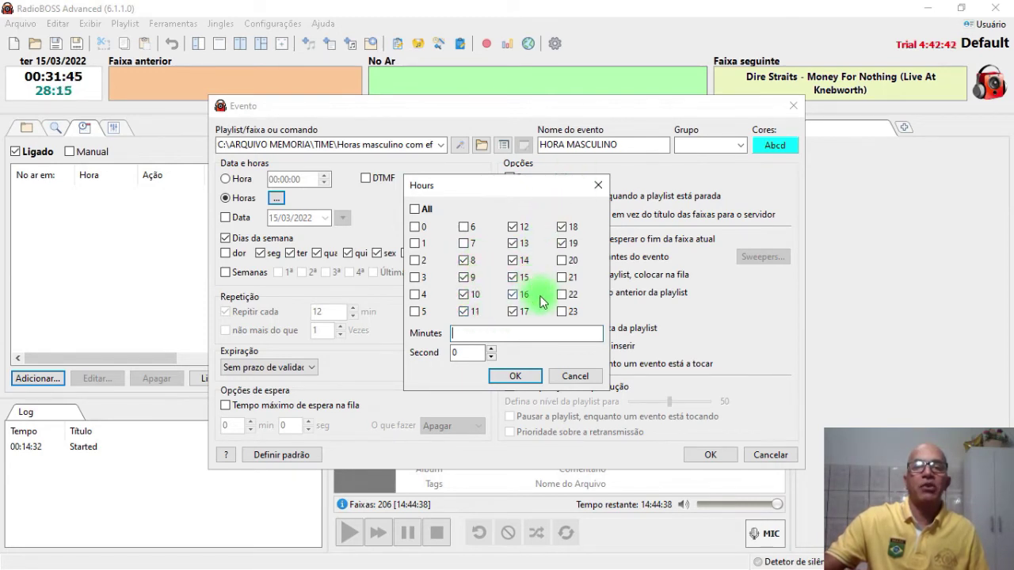
type("01")
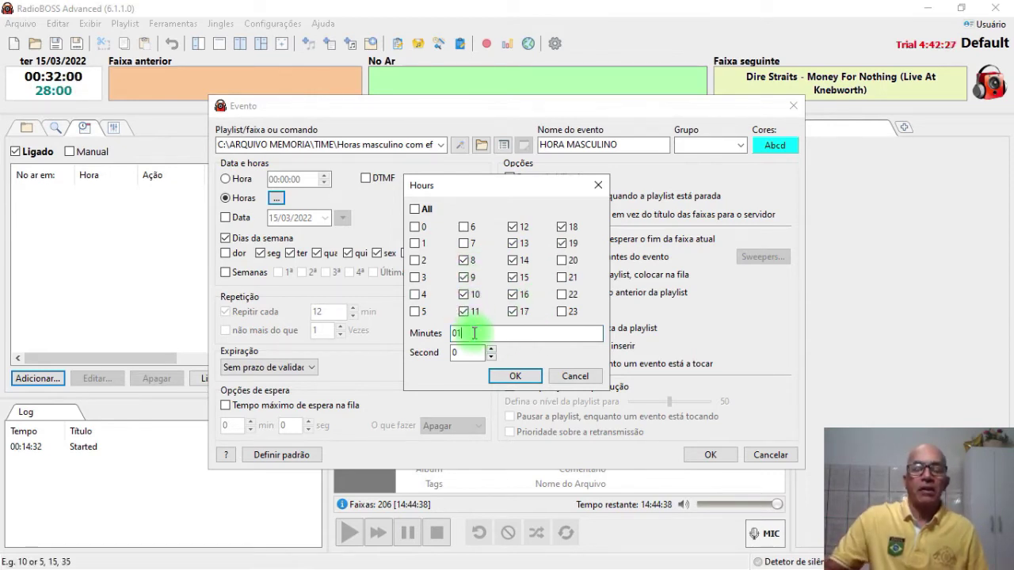
type(",")
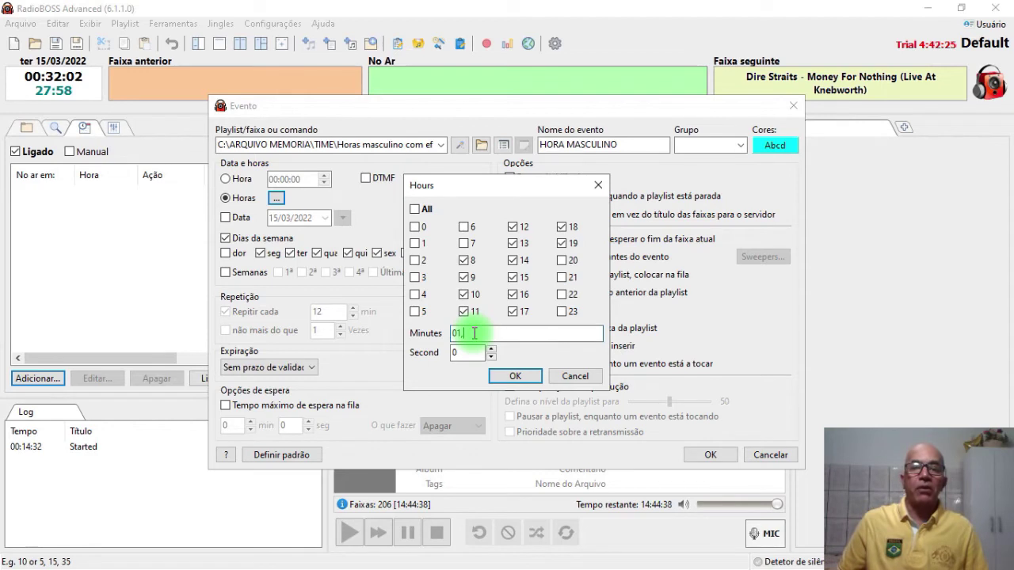
type(" 10")
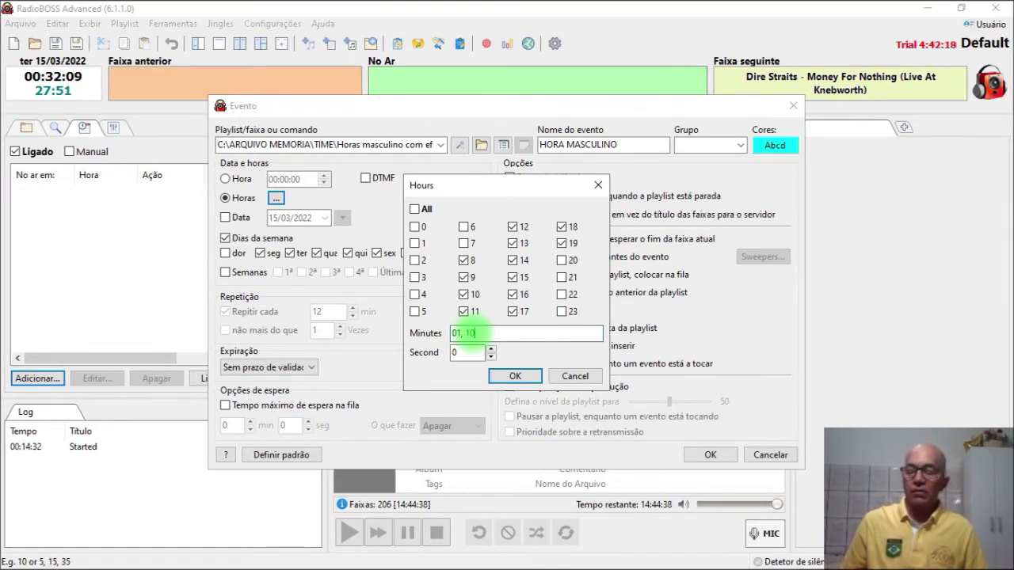
type(", ")
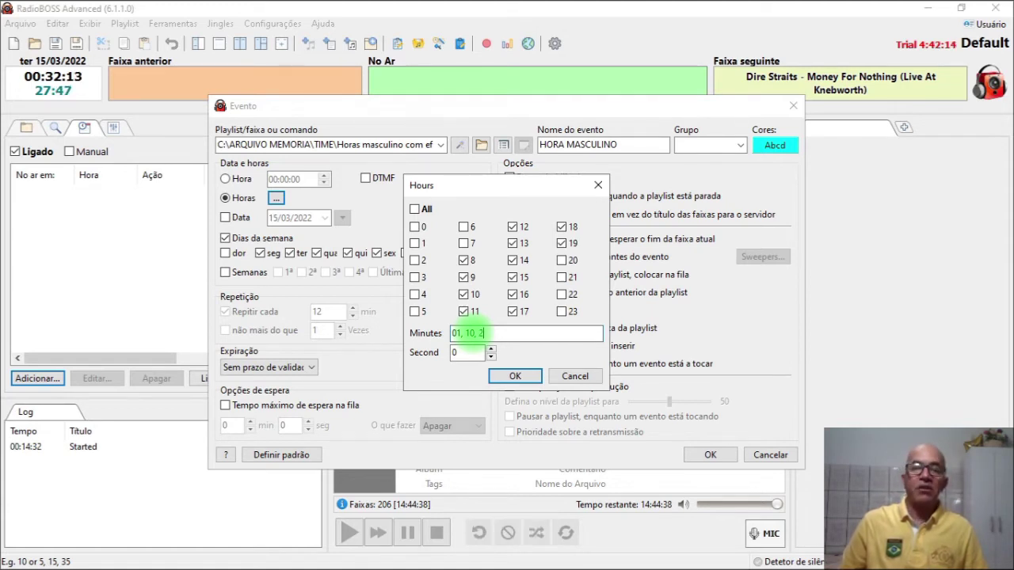
type("20,")
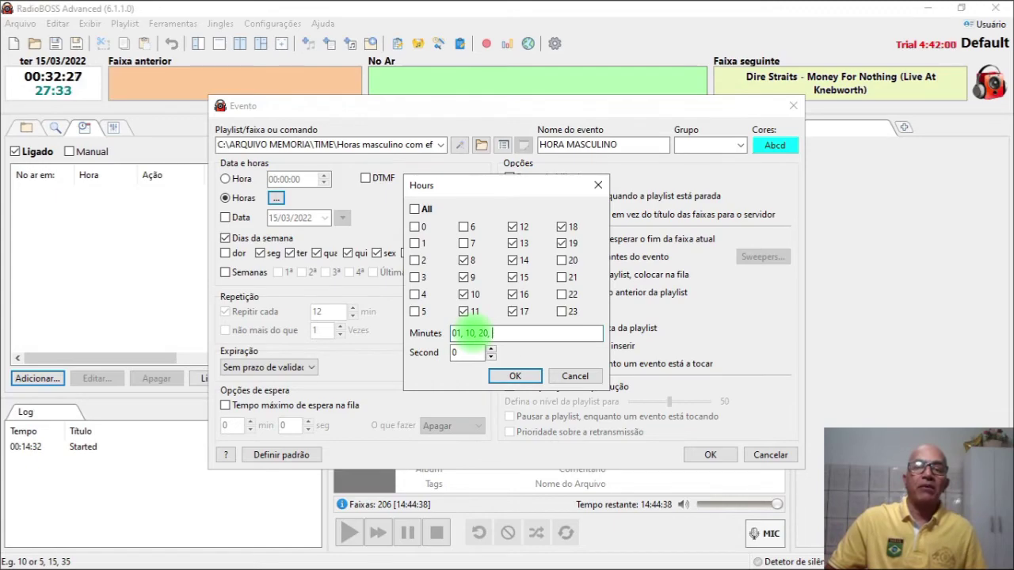
type("29")
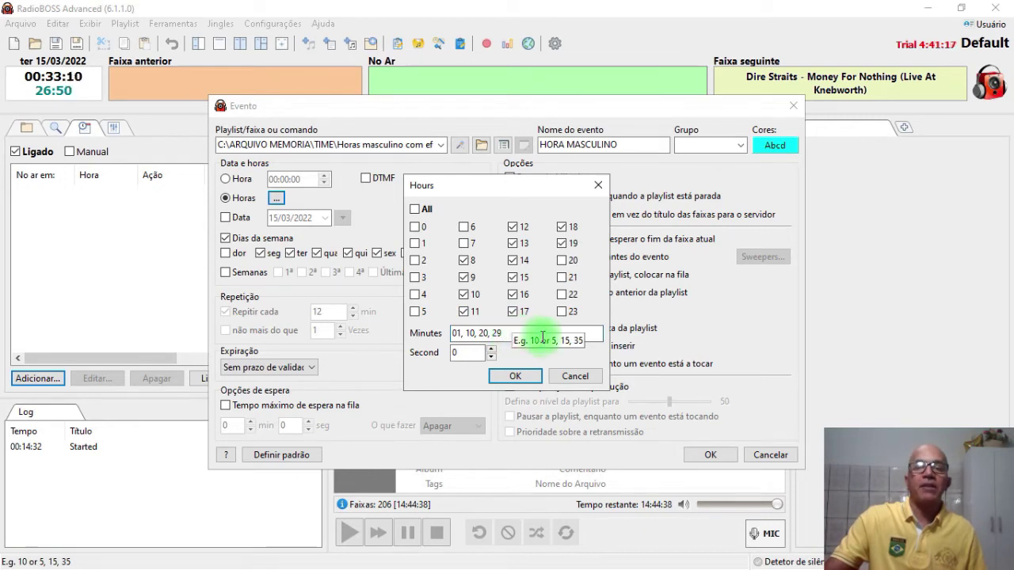
left_click(513, 378)
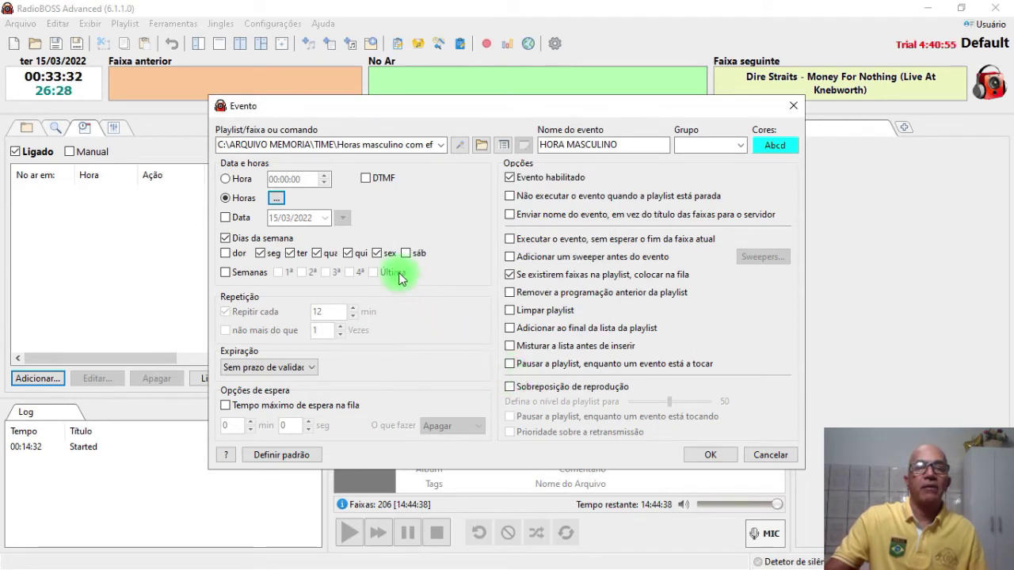
left_click(708, 456)
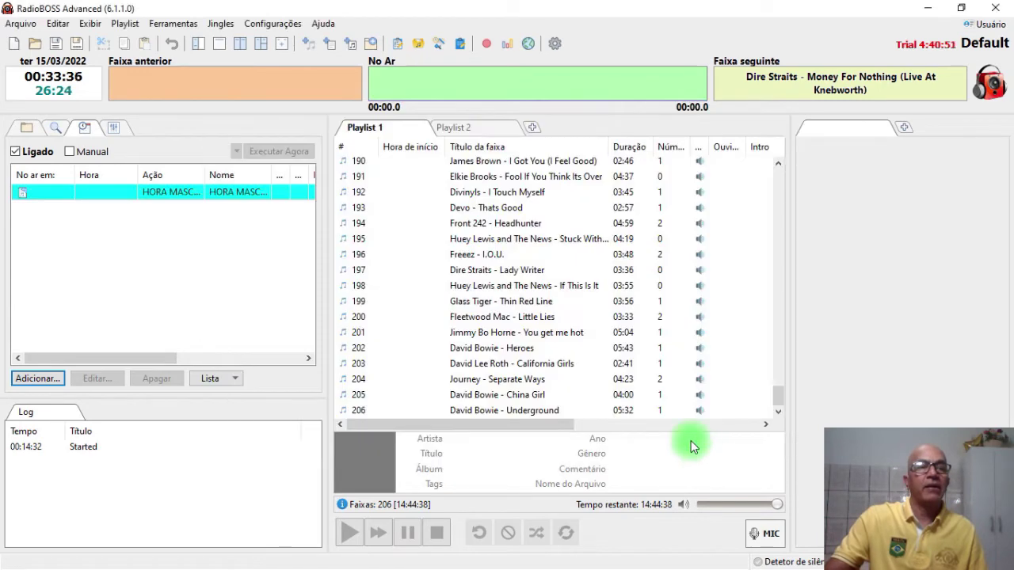
Reopen the HORA MASCULINO event for editing and add hours 0 and 1 to its schedule.
left_click(47, 197)
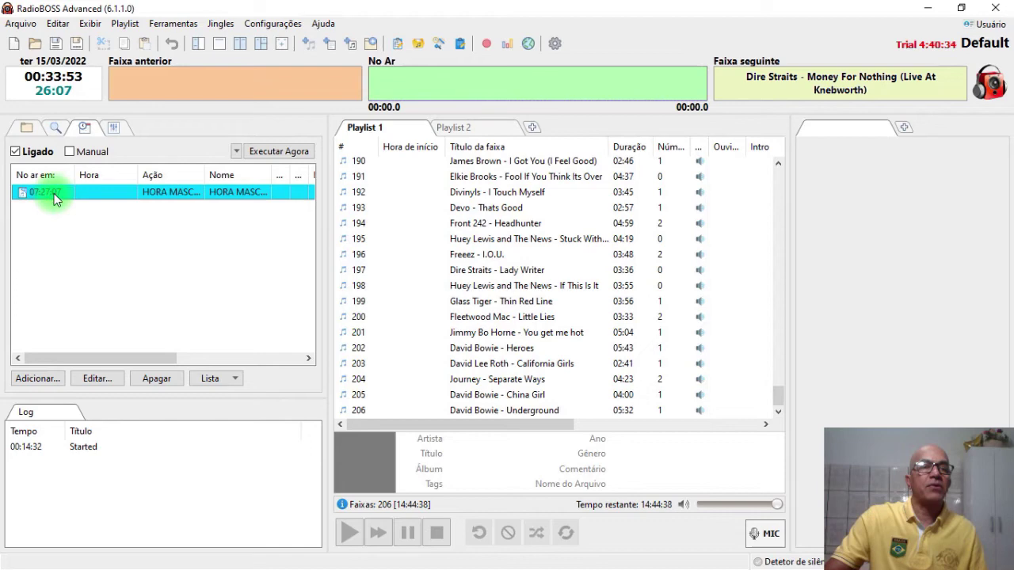
left_click(91, 377)
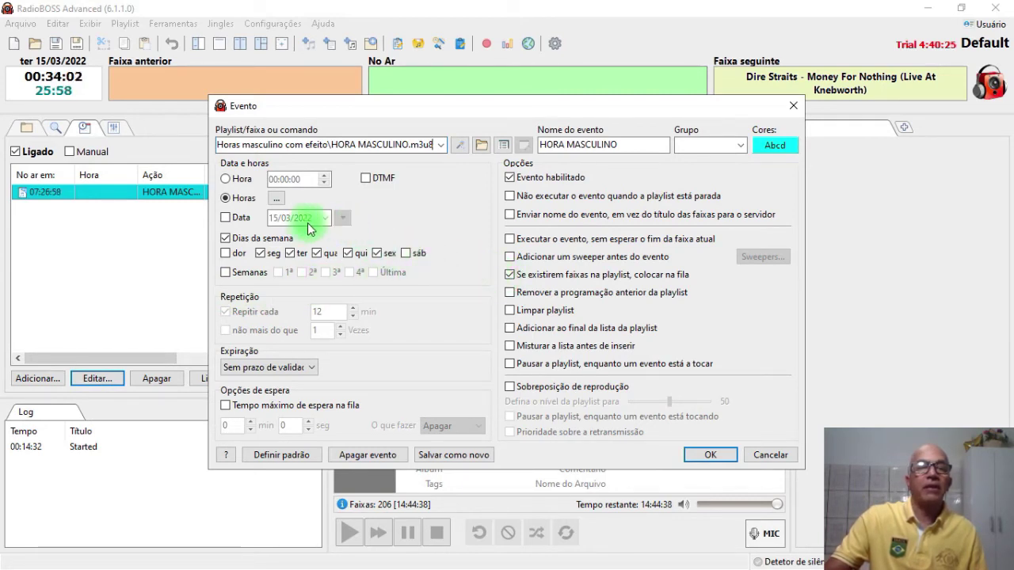
left_click(276, 198)
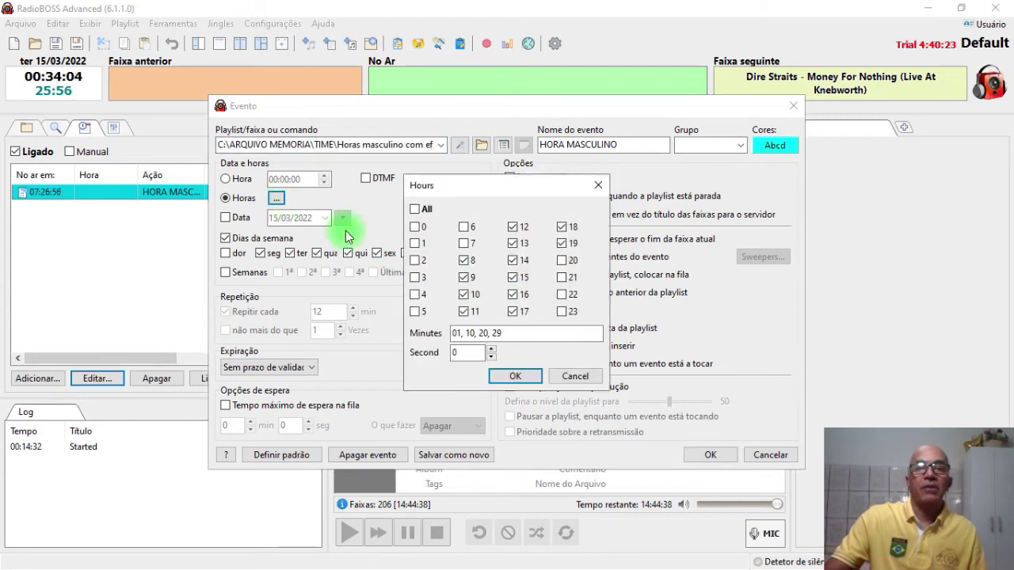
left_click(417, 229)
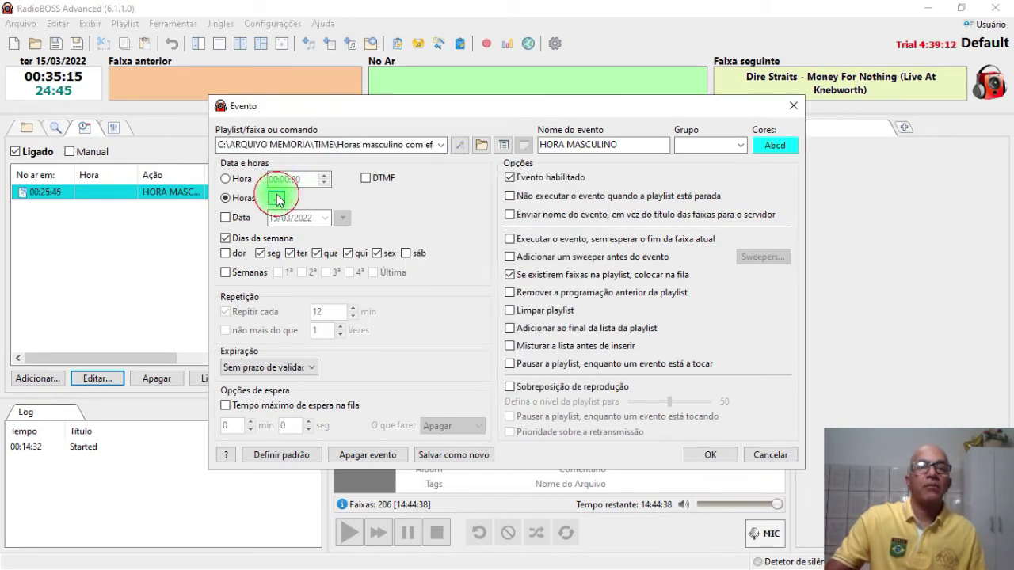
Add minute 36 to the end of the event's minutes list and save the event.
left_click(276, 198)
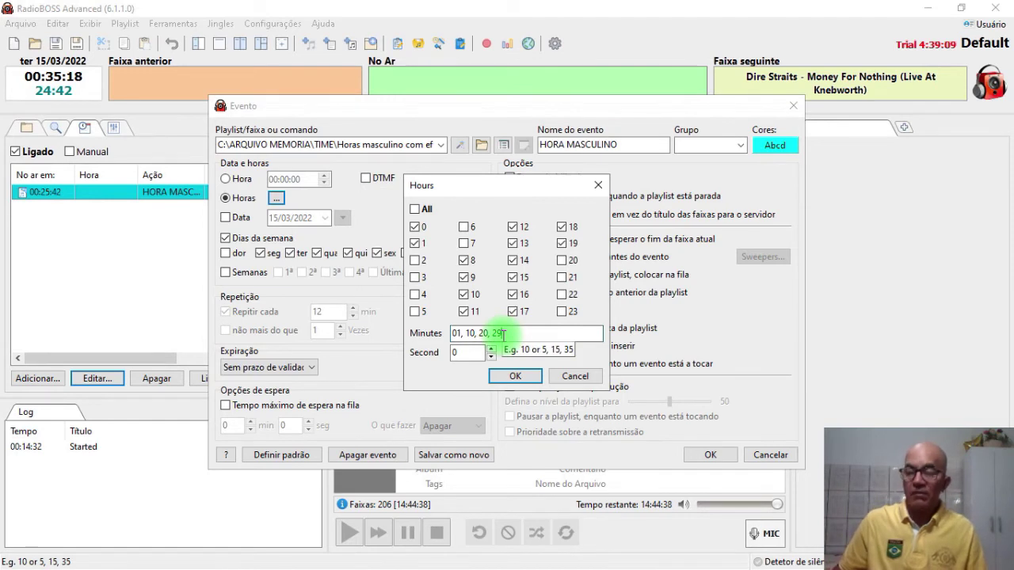
type(", 36")
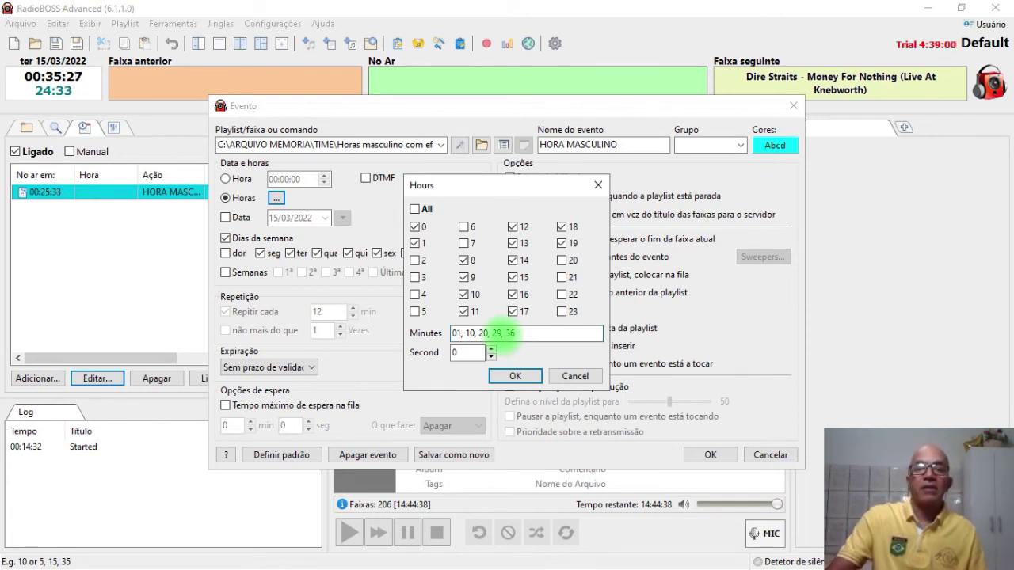
left_click(515, 376)
left_click(710, 455)
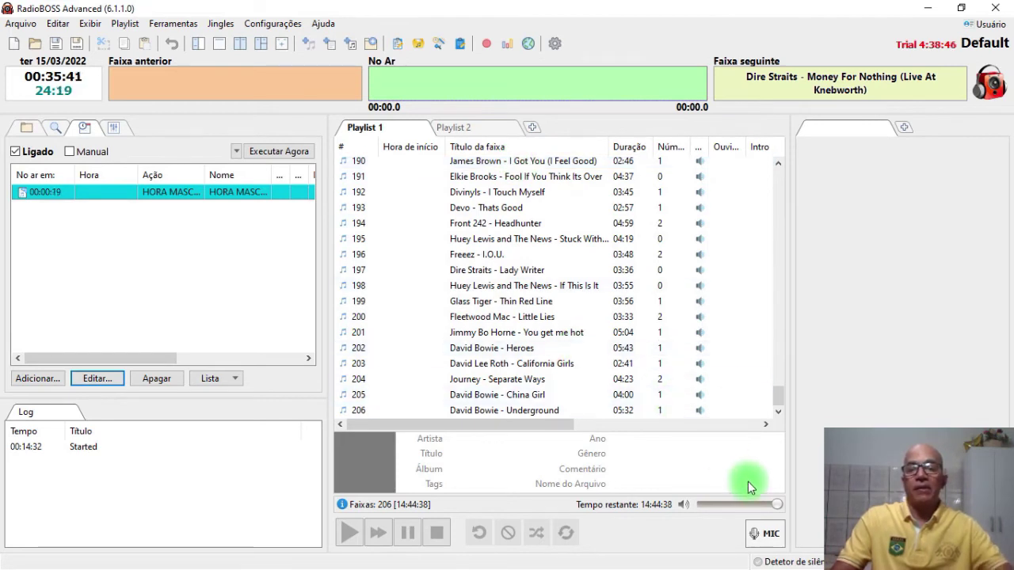
Test the event by playing Elkie Brooks - Fool If You Think Its Over, with the volume at 0 before and after the time announcement.
left_click_drag(776, 508, 696, 506)
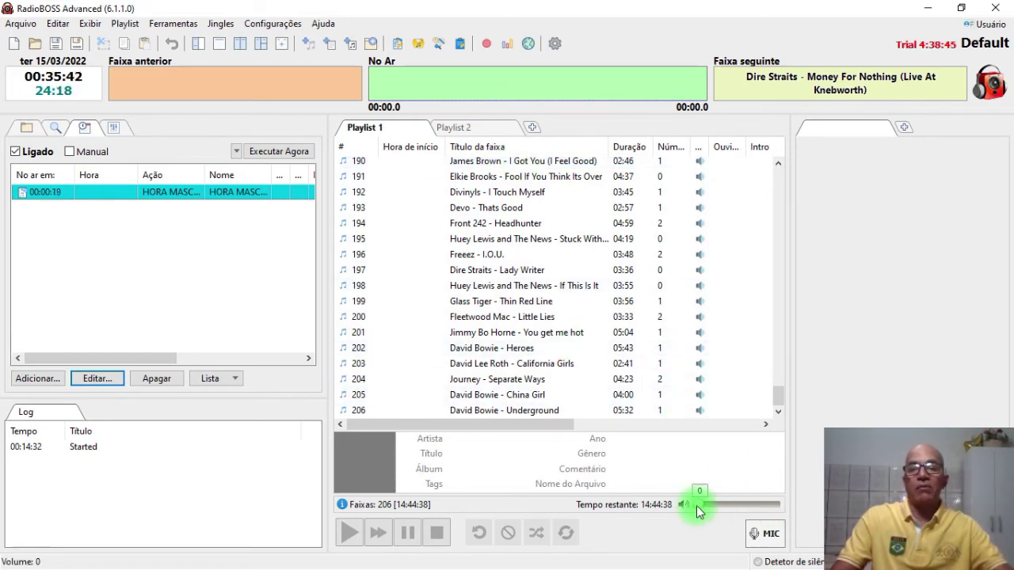
double_click(504, 176)
scroll(504, 166, "up", 2)
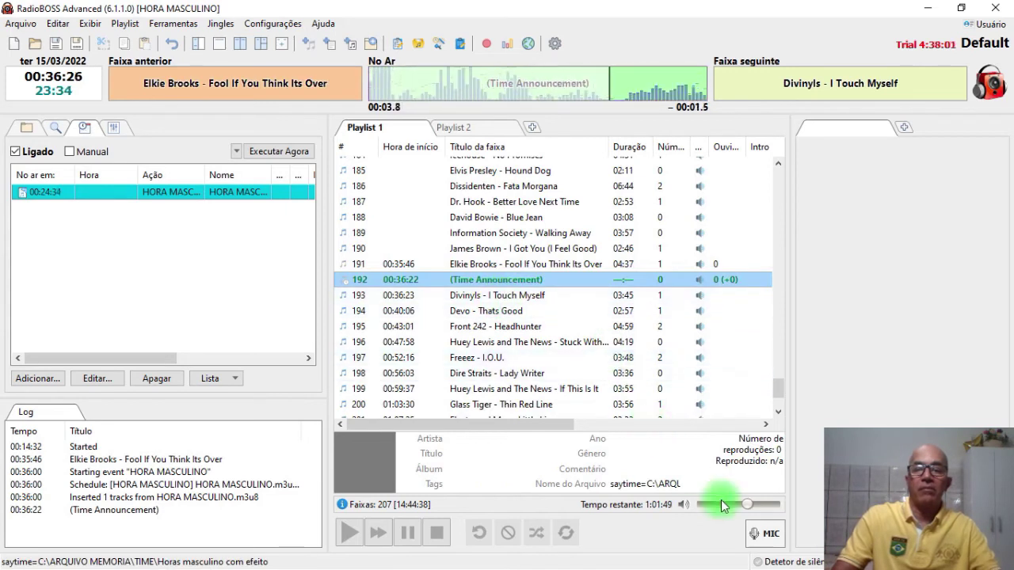
left_click_drag(744, 506, 669, 504)
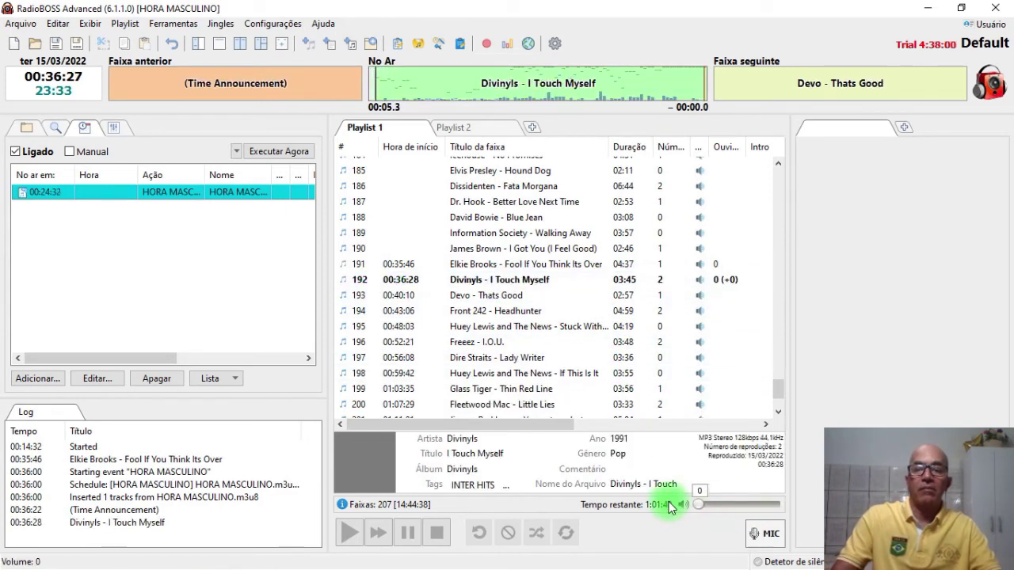